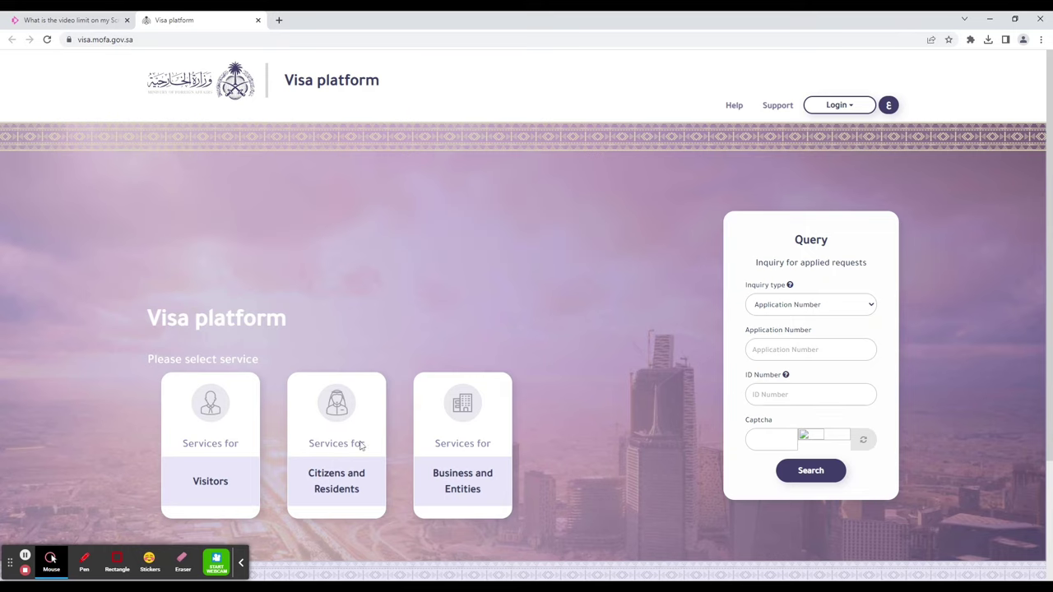
Open the visitors' service for visa applications from Saudi missions abroad
click(220, 473)
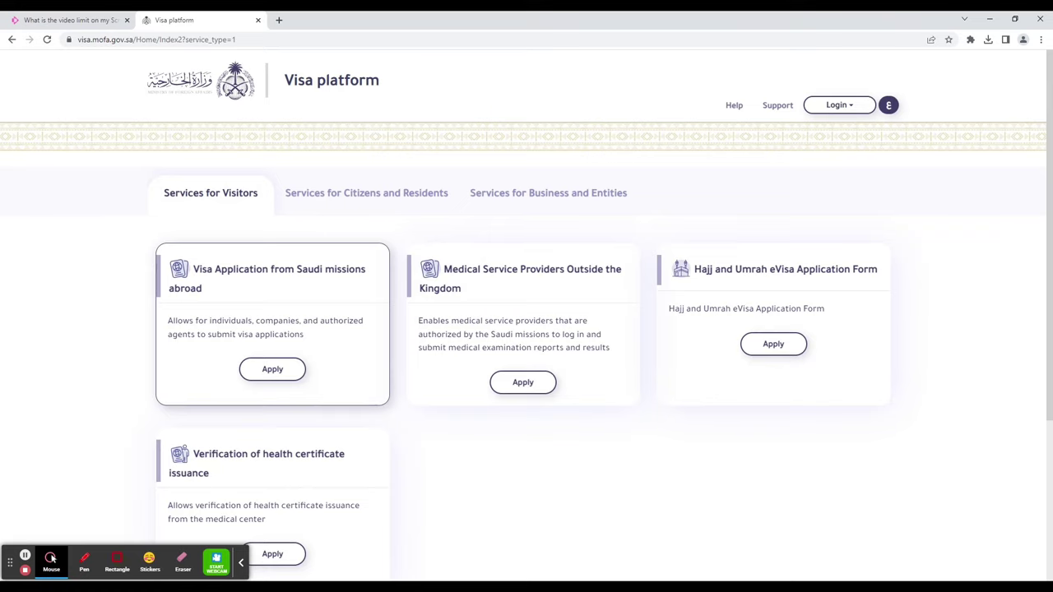
click(276, 374)
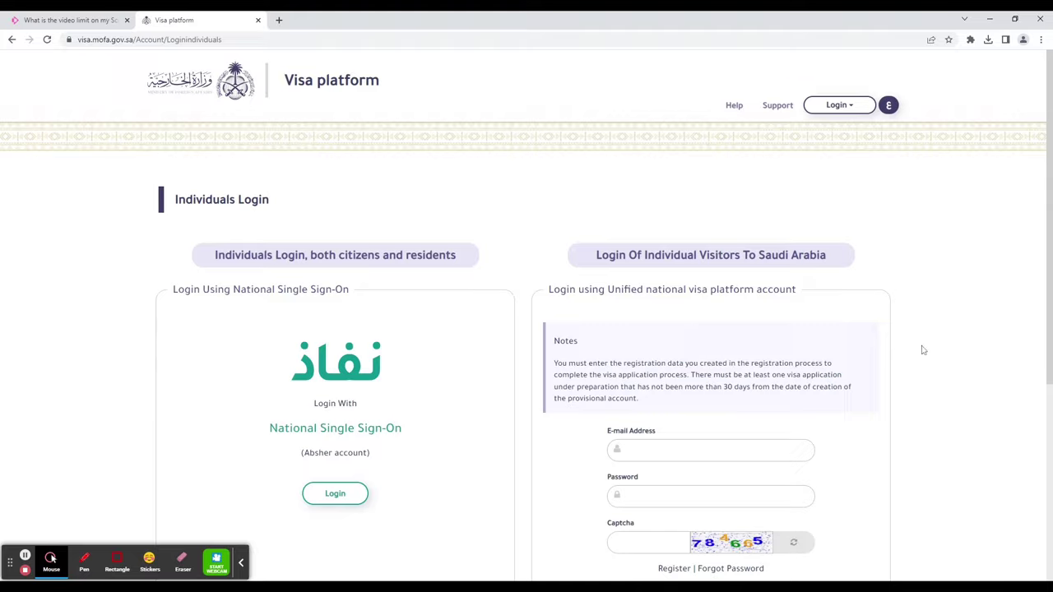
Log in as an individual visitor with the account e-mail address, account password and captcha code
scroll(913, 352, down, 2)
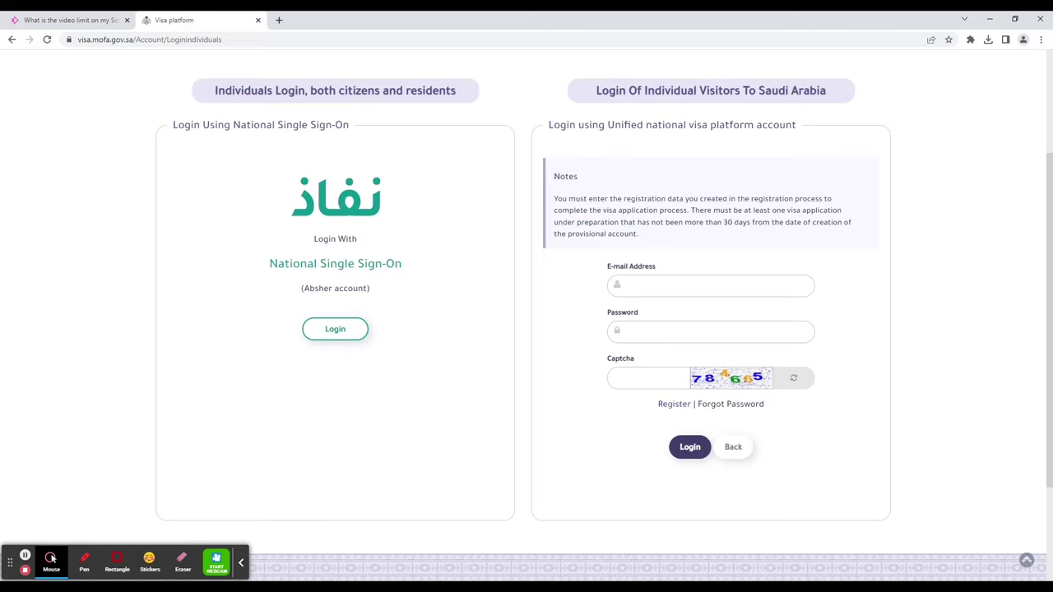
click(710, 285)
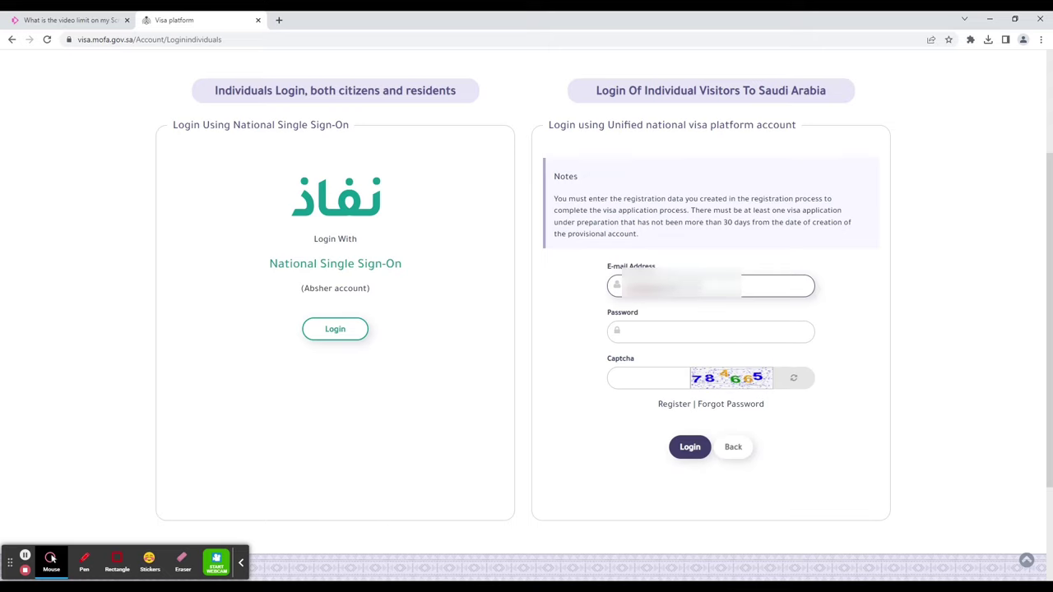
click(669, 330)
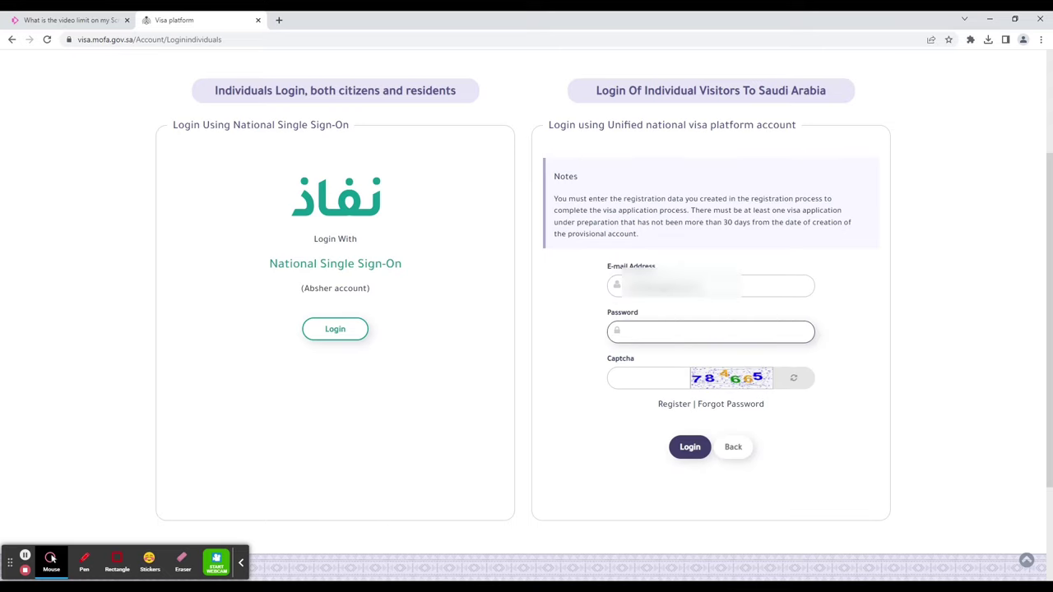
text(***)
click(650, 378)
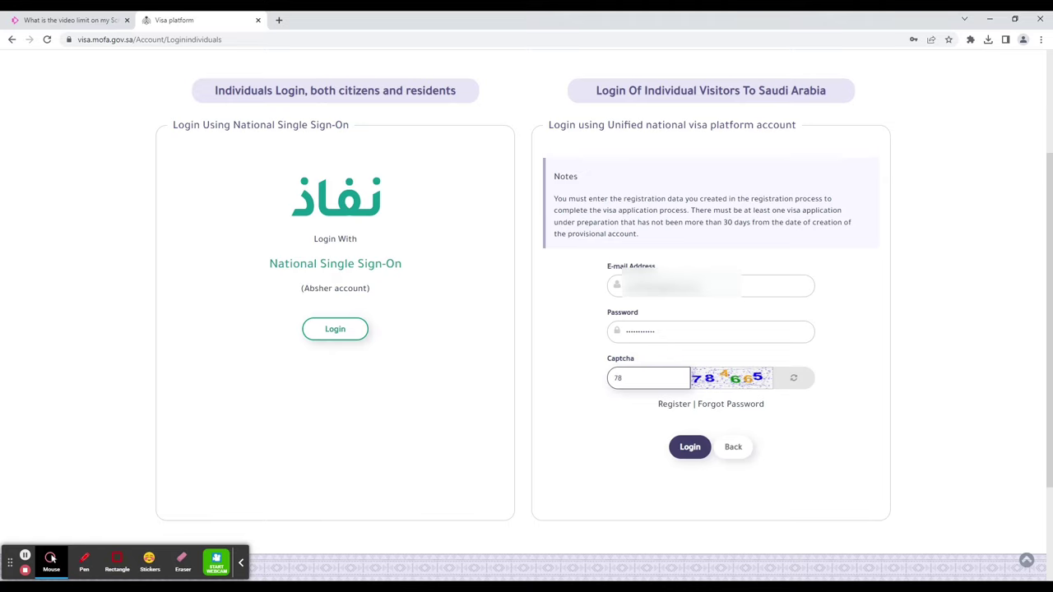
text(784665)
click(690, 448)
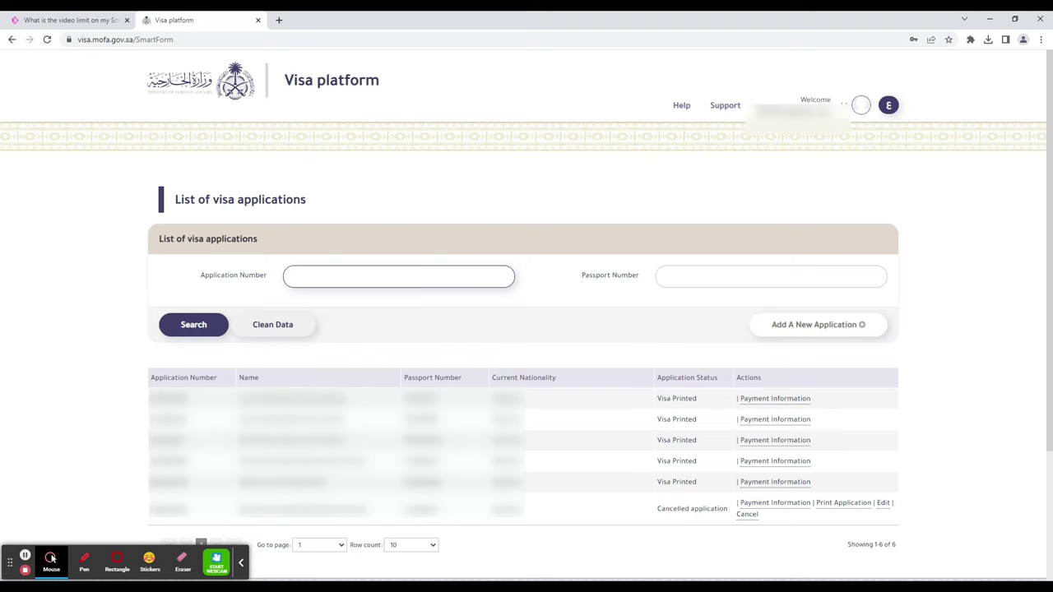
Start a new visa application and accept the Online e-Payment Services Agreement
click(809, 326)
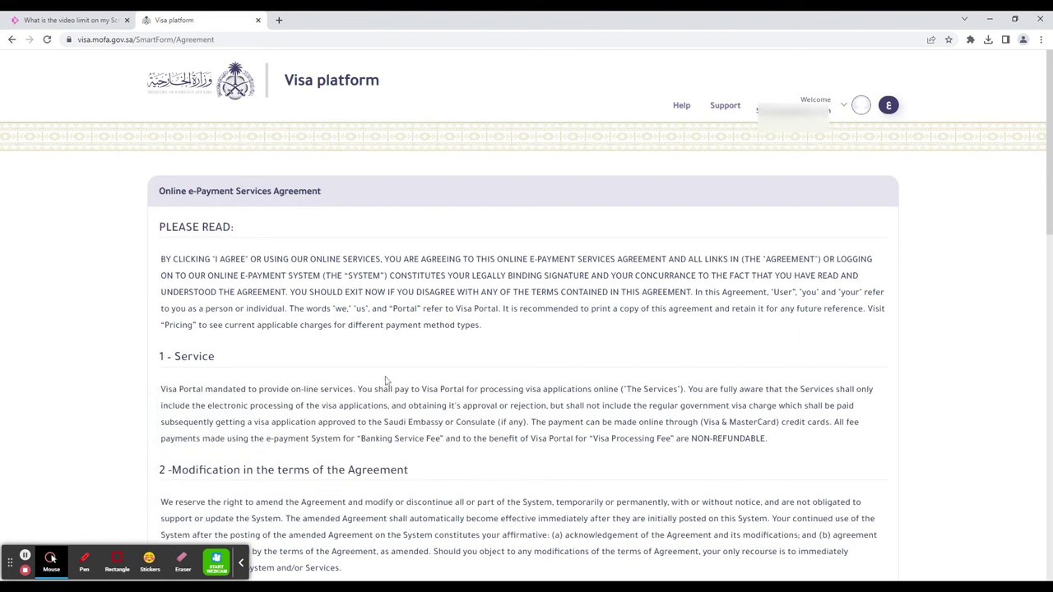
scroll(386, 380, down, 4)
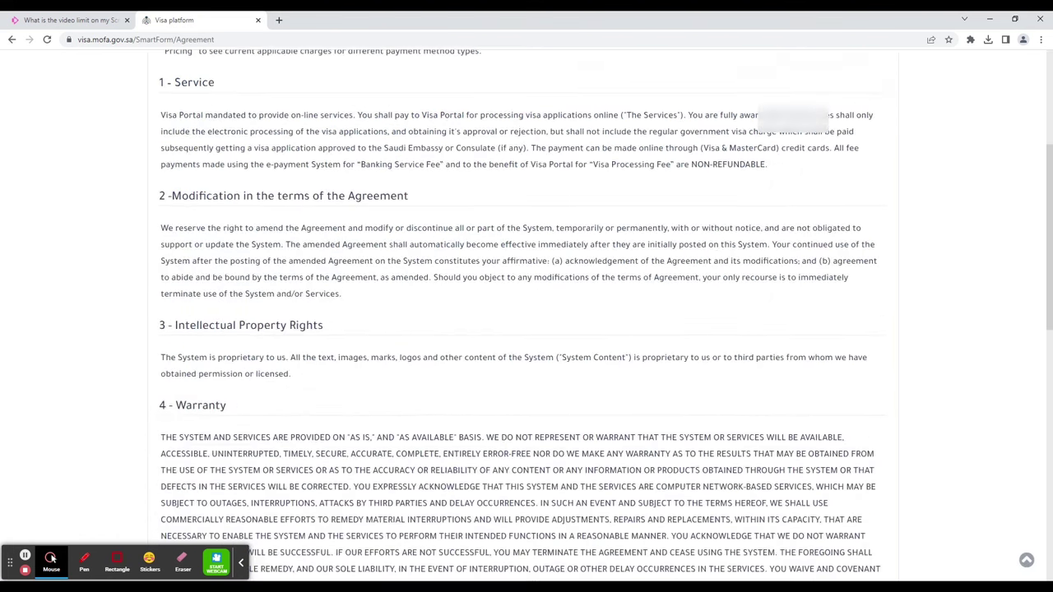
scroll(386, 380, down, 6)
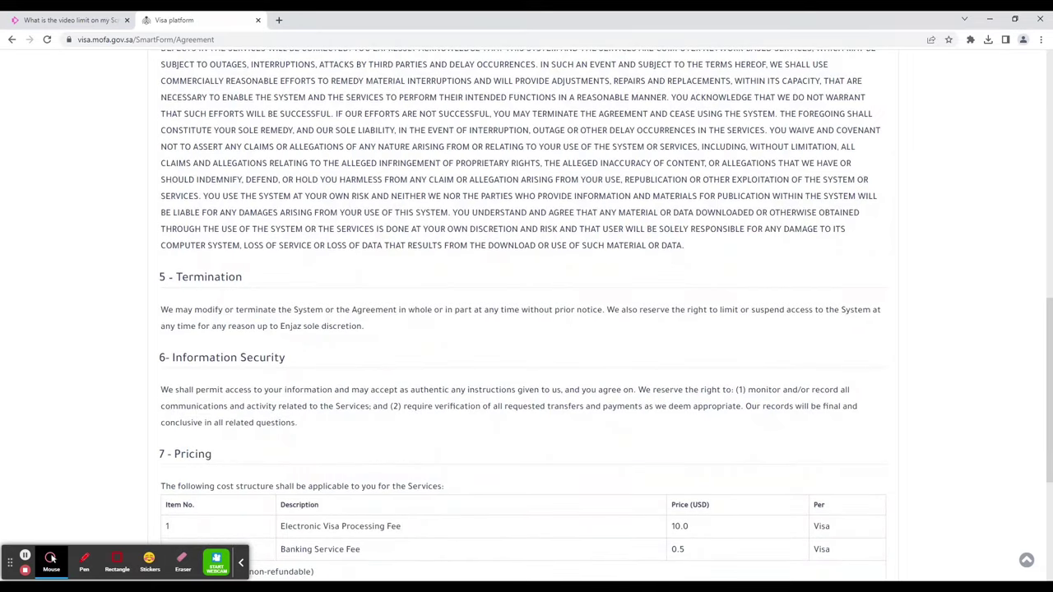
scroll(386, 380, down, 1)
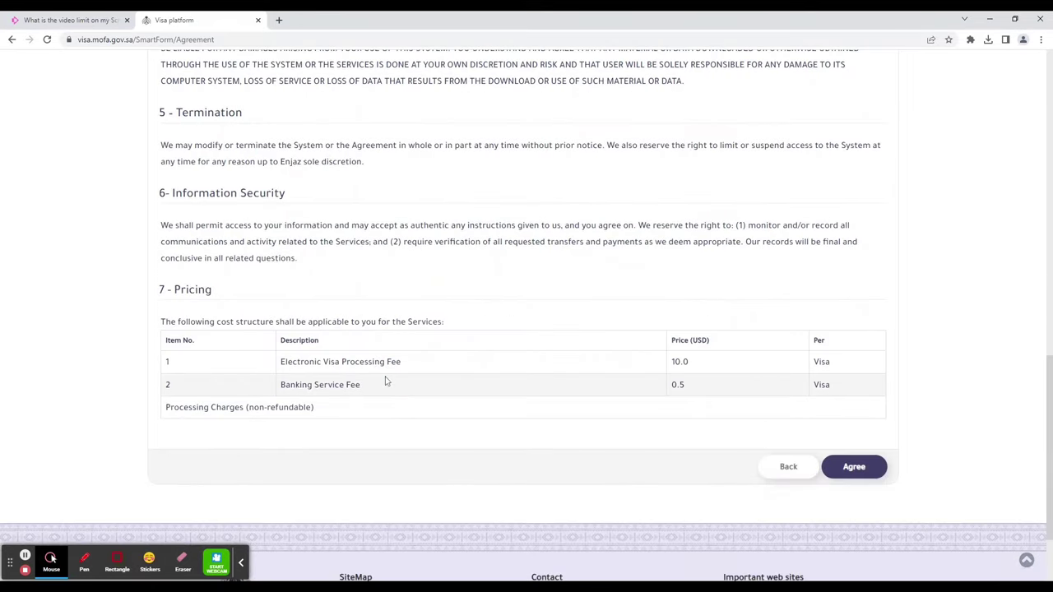
click(853, 467)
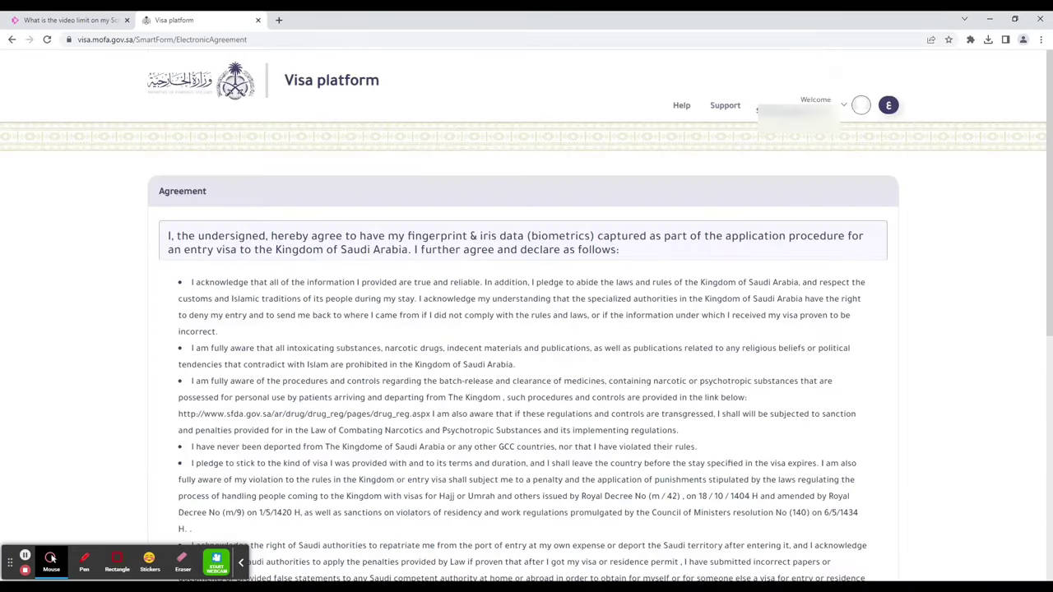
Read through the biometrics and entry visa declaration and agree to it
scroll(427, 335, down, 3)
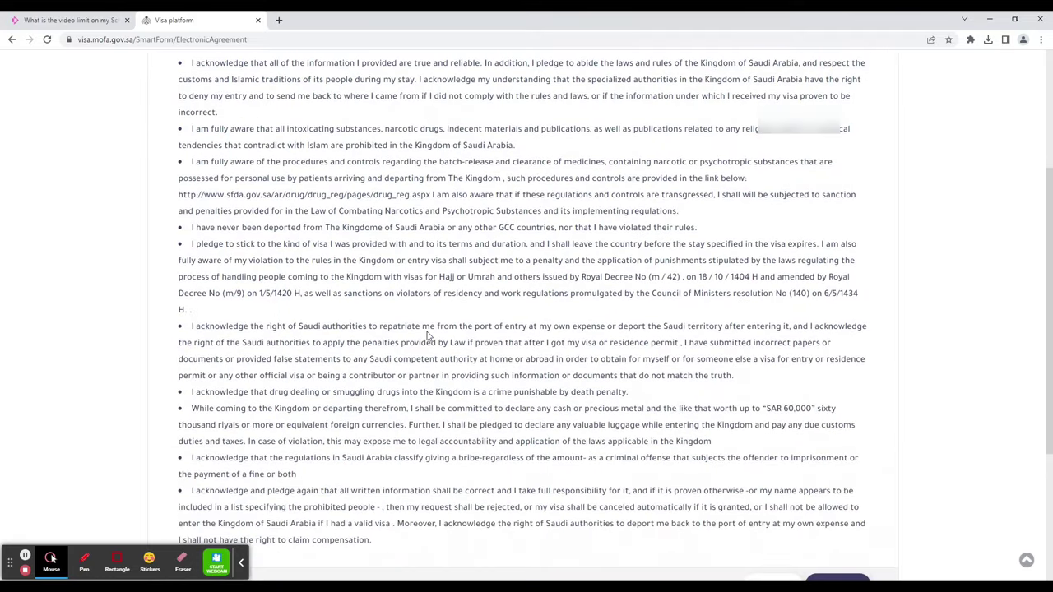
scroll(427, 335, down, 3)
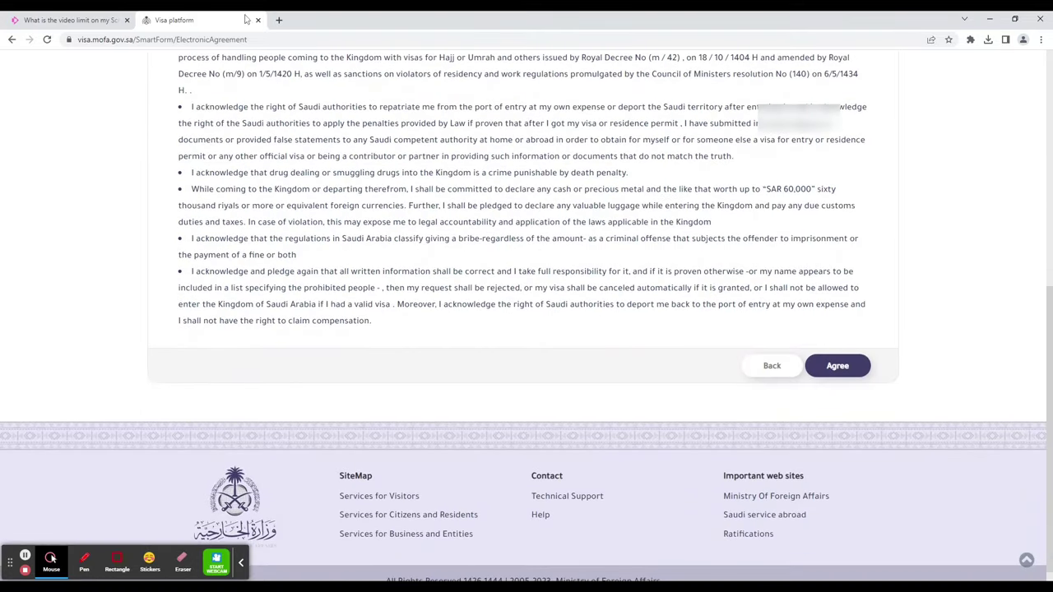
click(827, 367)
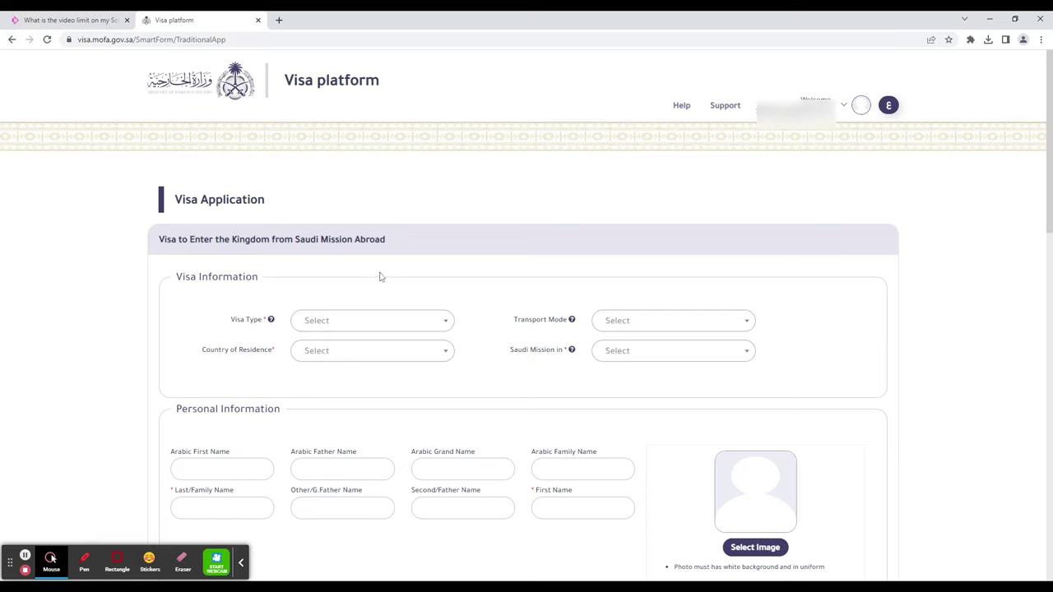
Set the visa type to Tourism Visit and look over the transport mode options without choosing one
click(366, 325)
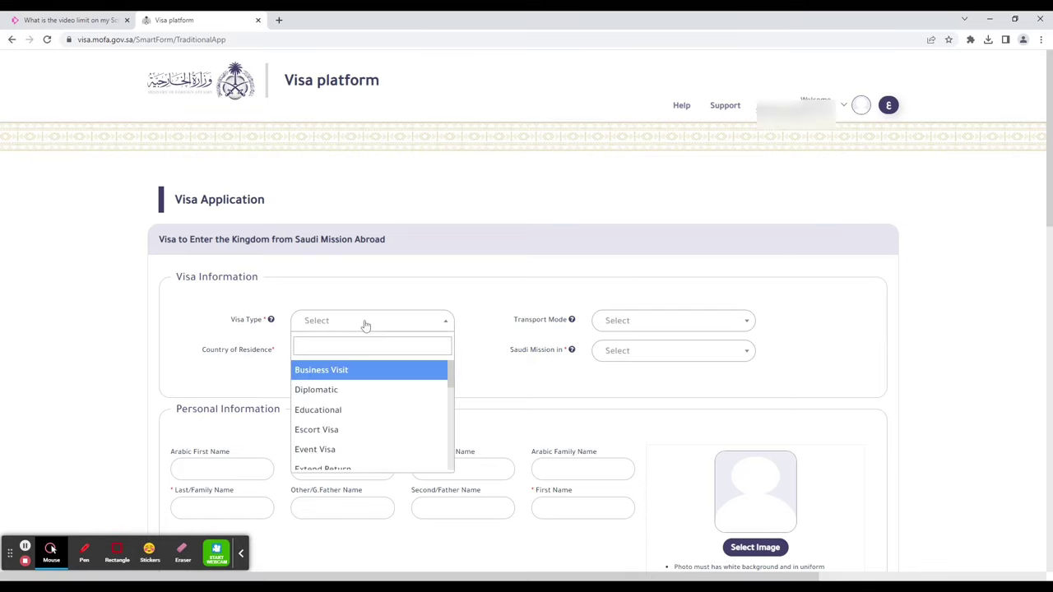
text(tou)
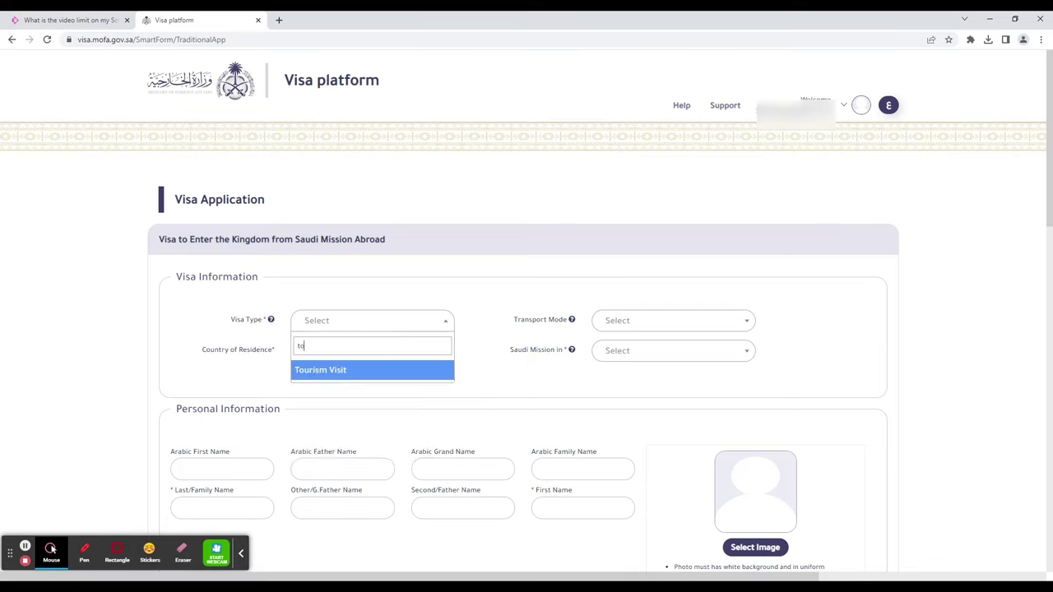
click(336, 378)
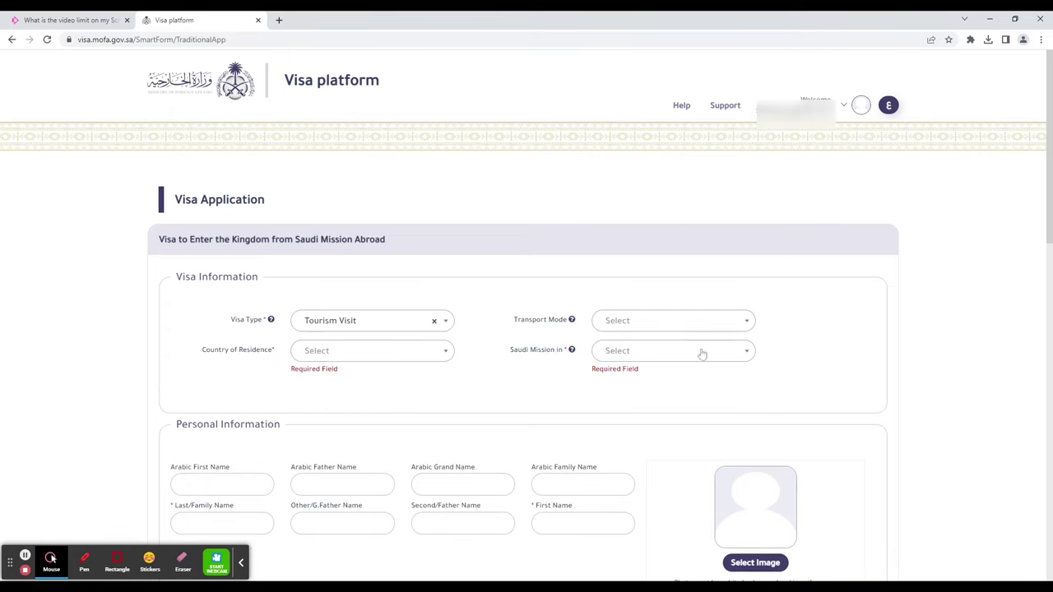
click(719, 325)
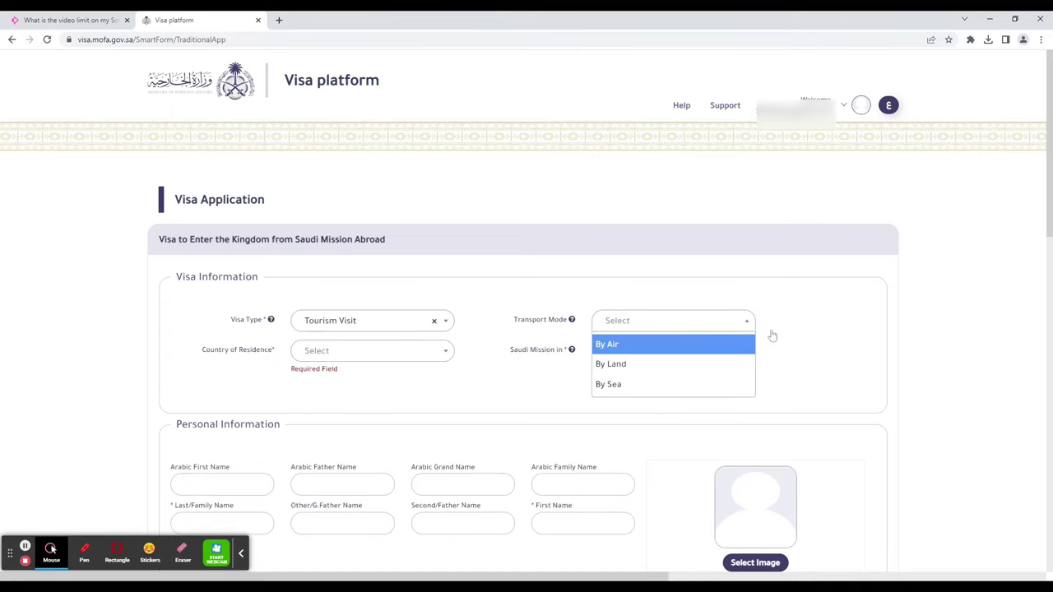
click(824, 347)
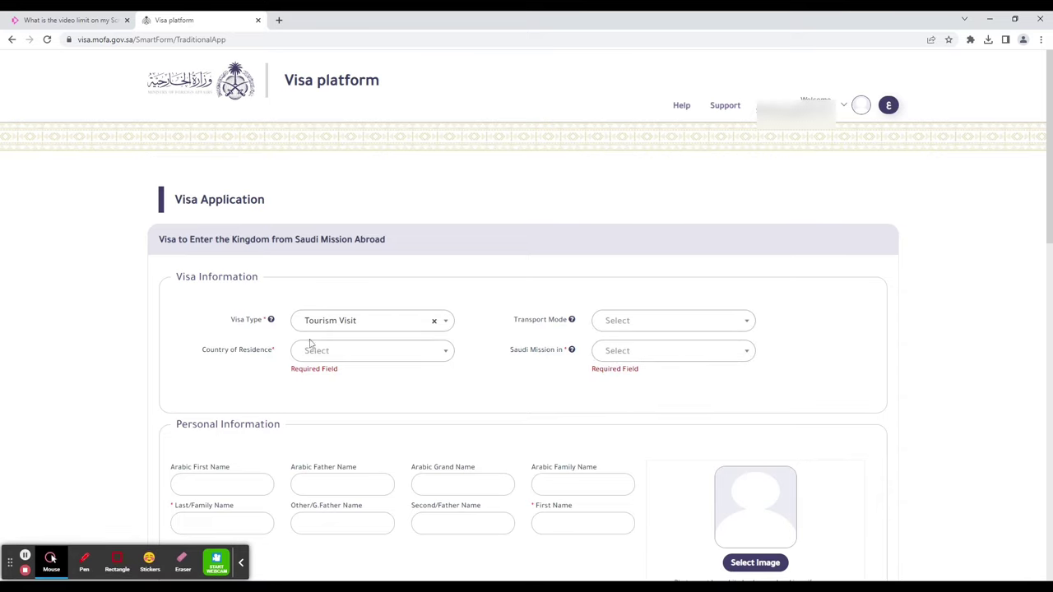
Set the country of residence to United Arab Emirates and the Saudi mission to Abu Dhabi
click(384, 354)
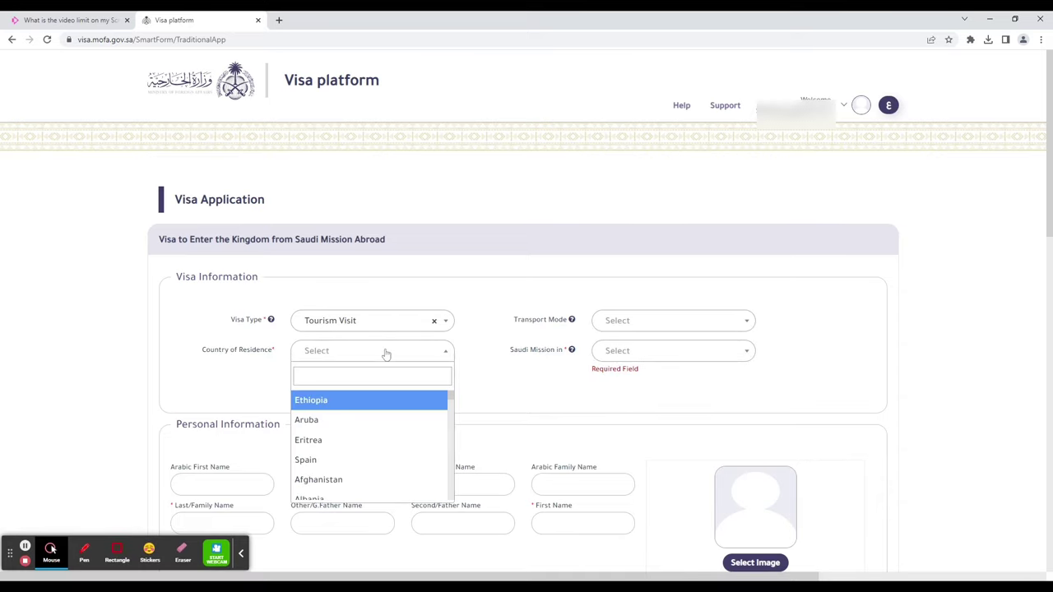
text(united)
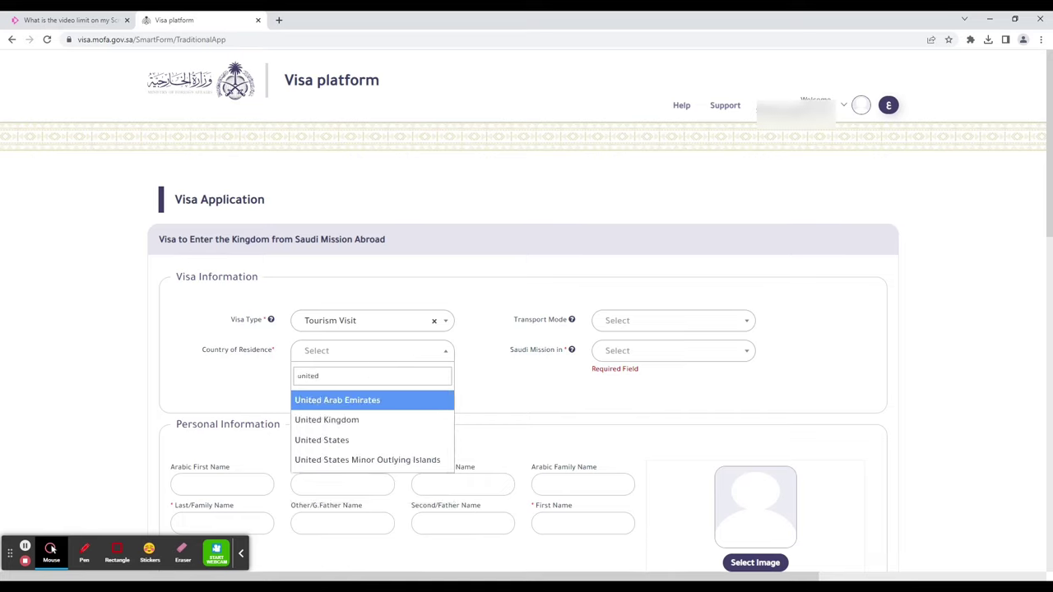
click(357, 400)
click(731, 354)
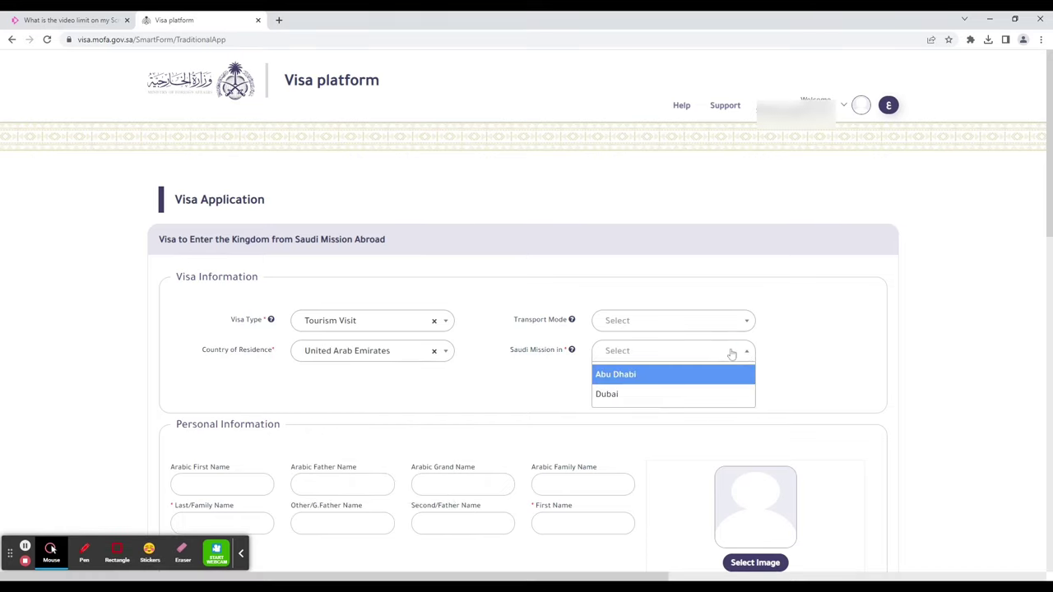
click(646, 373)
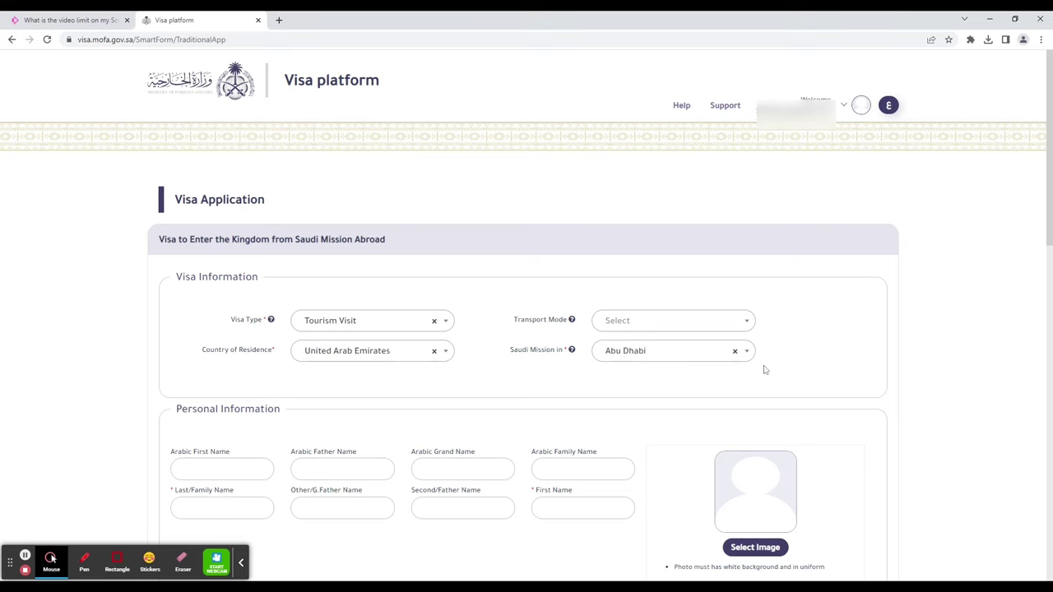
Fill in placeholder names: "ddsddd" as last/family name, "rrrrr" as second/father name and "ddddd" as first name
scroll(721, 392, down, 2)
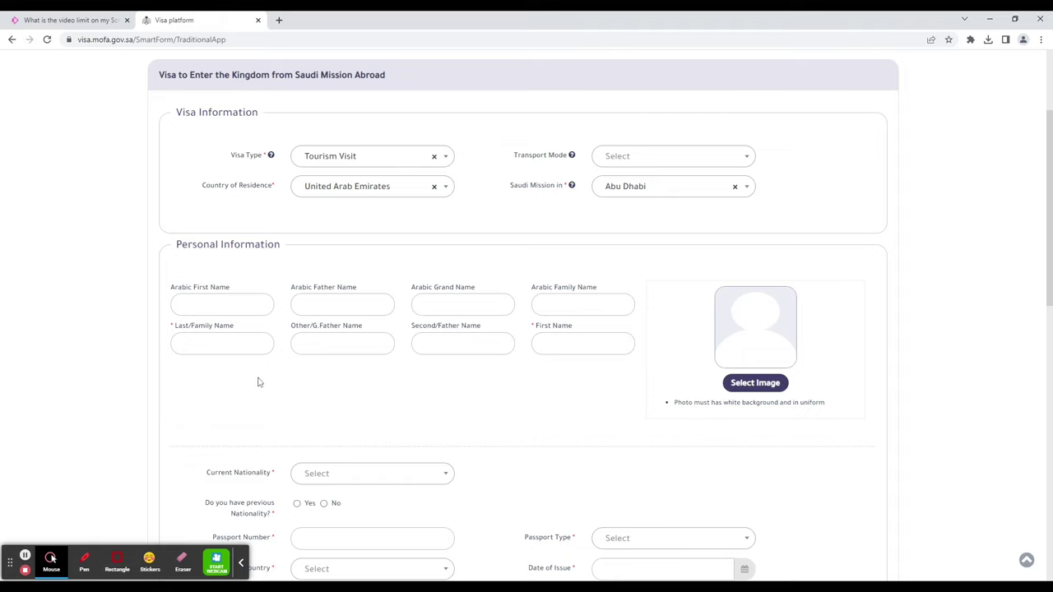
click(218, 344)
text(d)
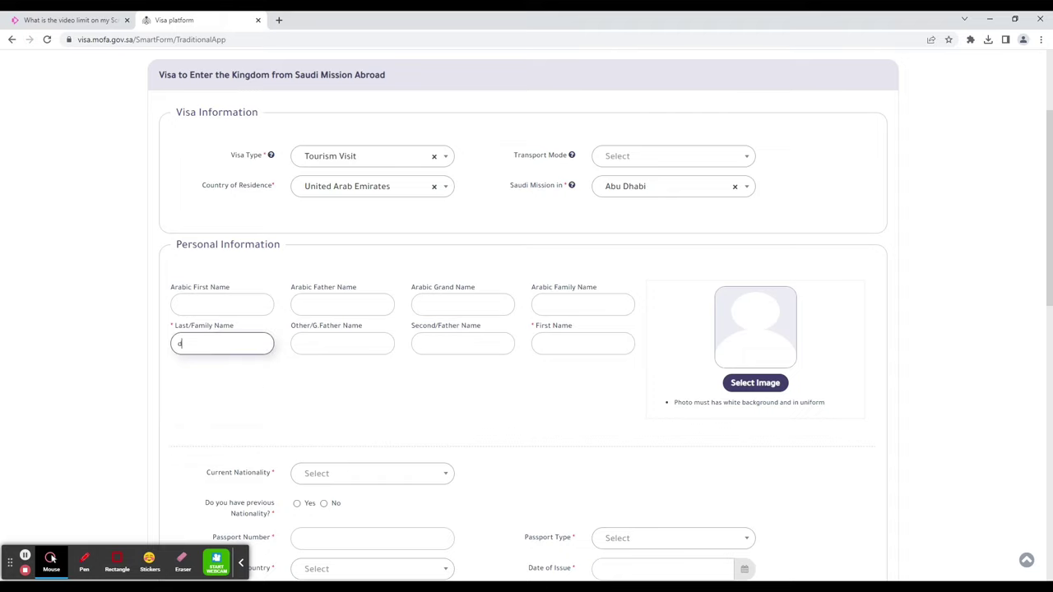
text(dsddd)
click(435, 345)
text(rrr)
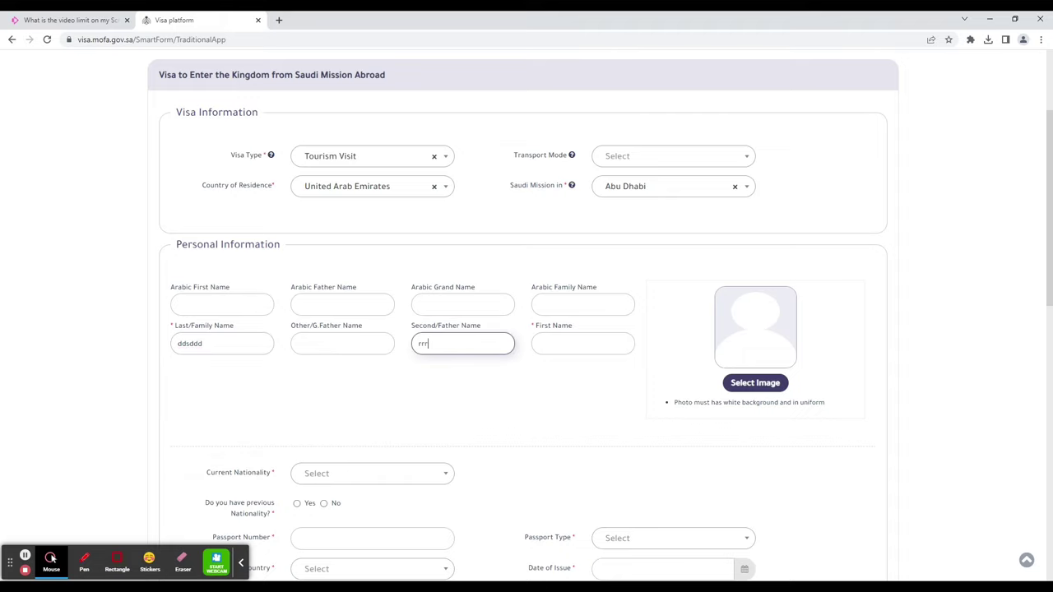
text(rr)
key(ctrl+a)
key(Tab)
text(ddddd)
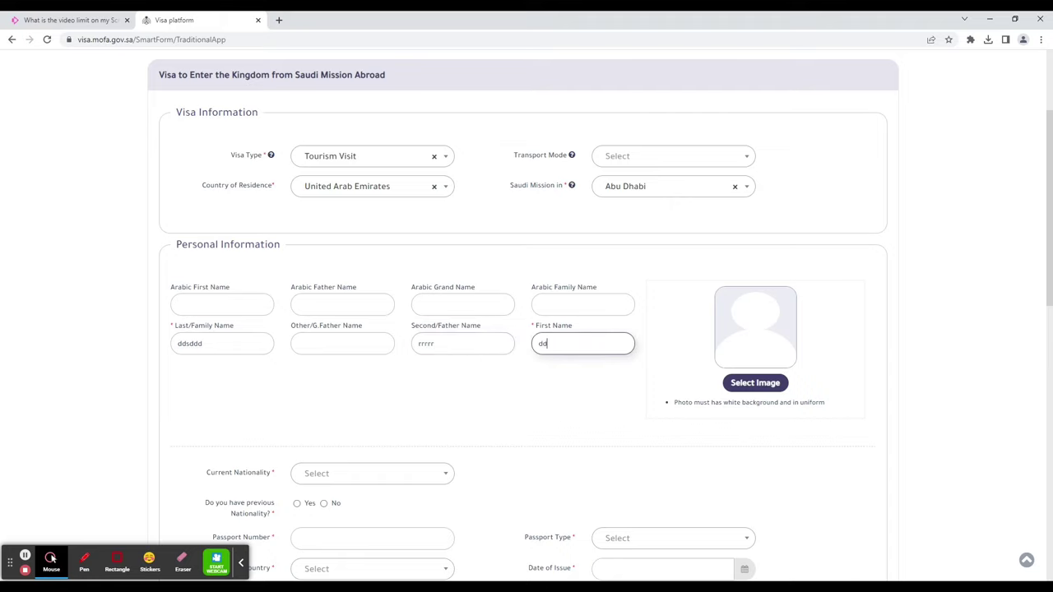
click(543, 386)
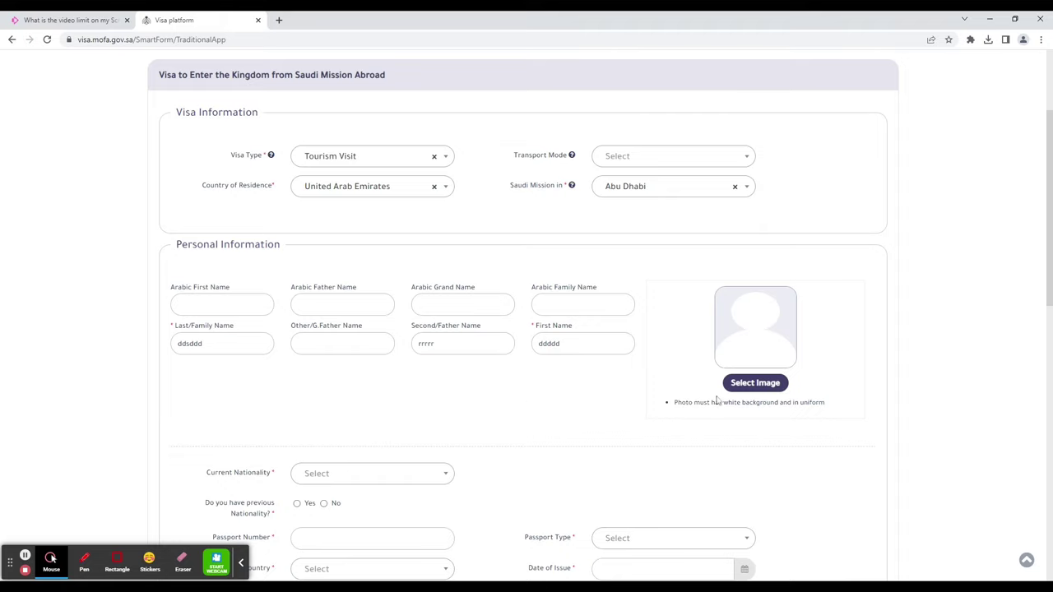
click(761, 394)
click(757, 385)
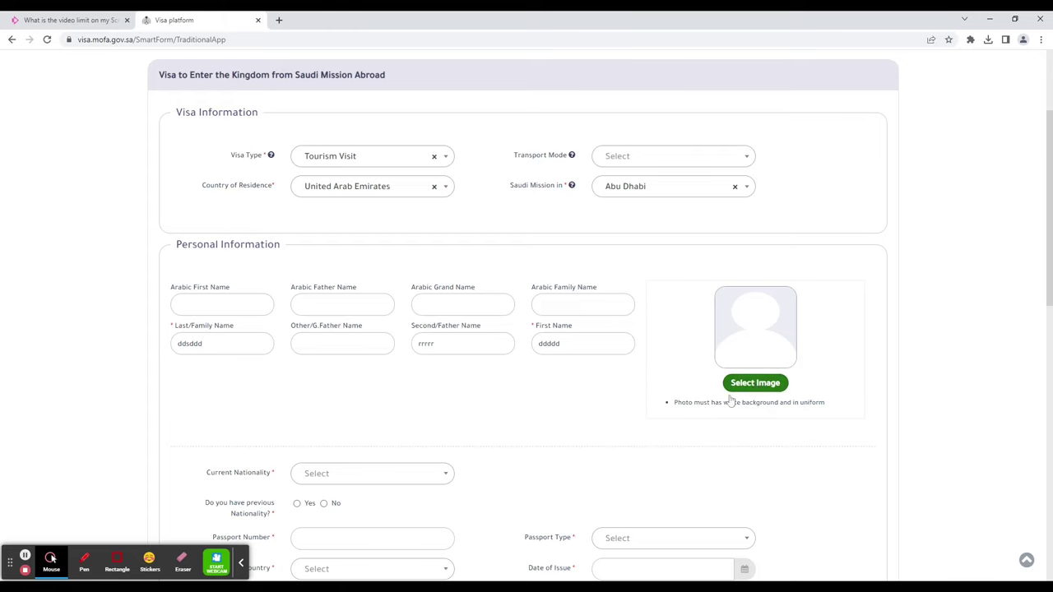
Set the applicant's current nationality to Pakistan
scroll(609, 416, down, 2)
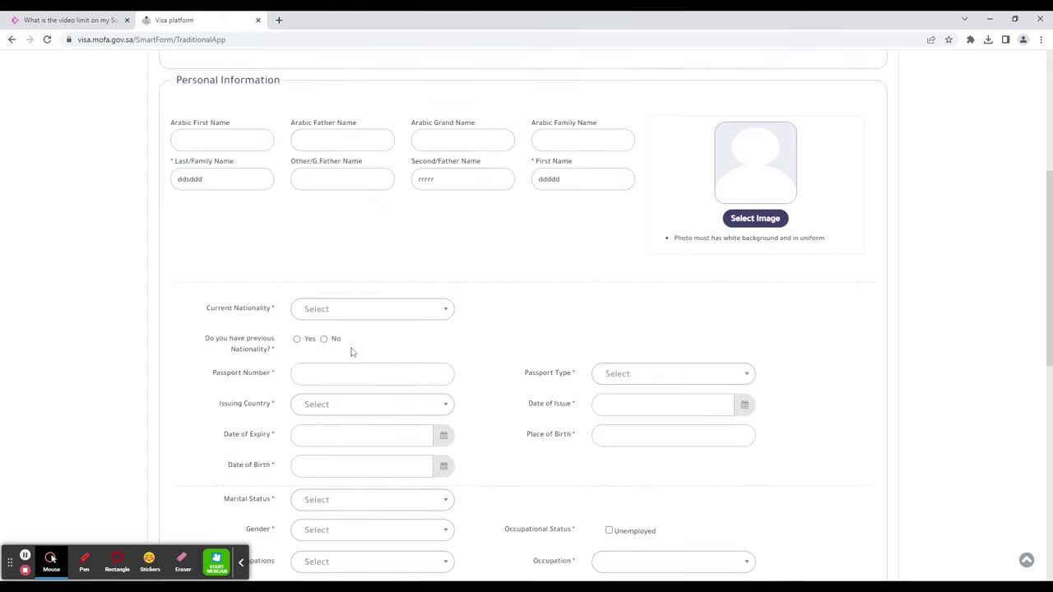
click(426, 312)
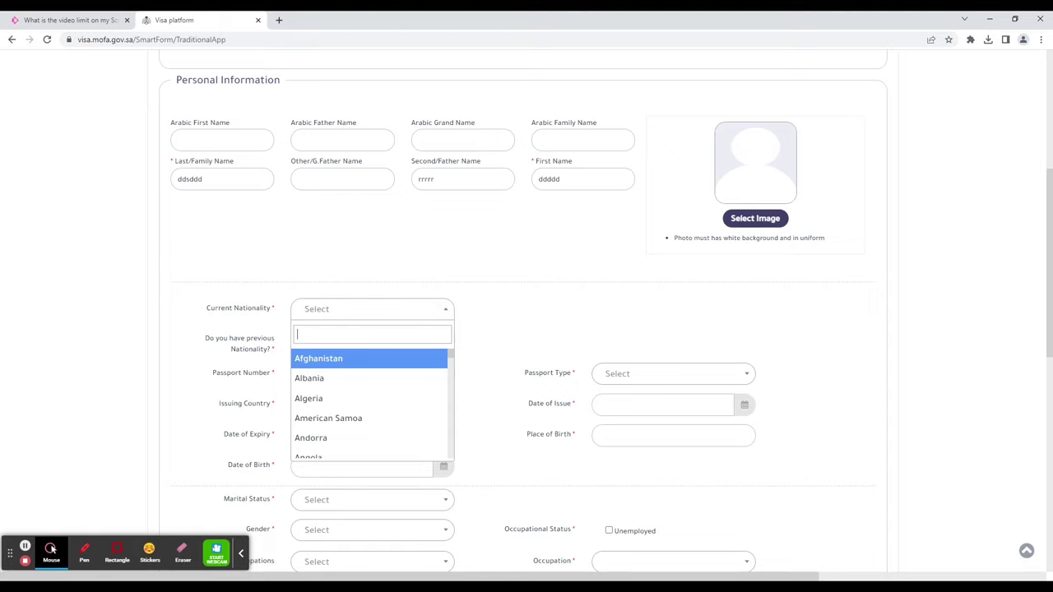
text(pak)
click(404, 359)
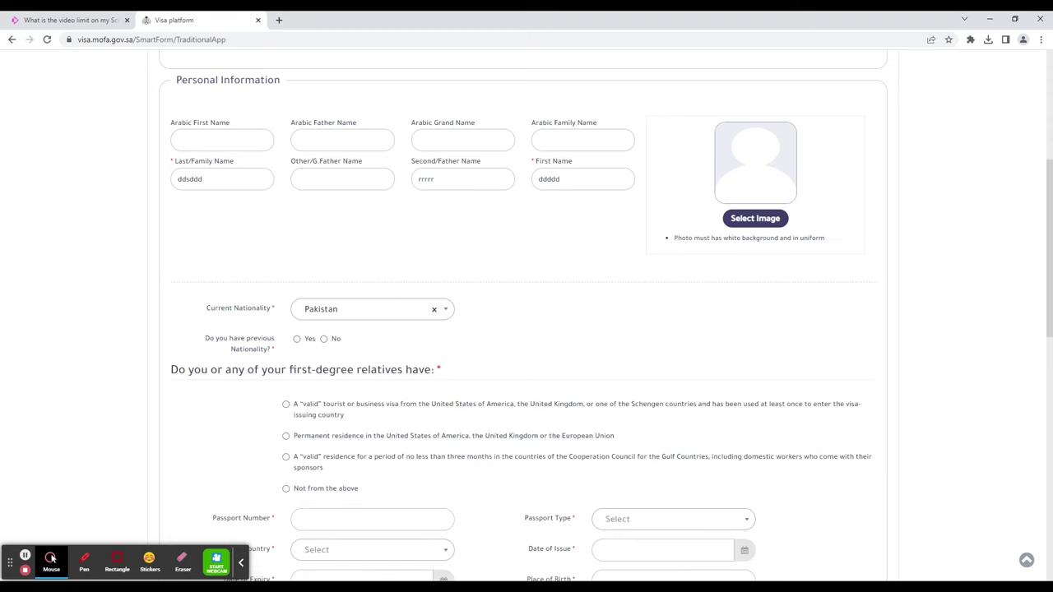
Declare a valid residence of no less than three months in the Gulf Cooperation Council countries under the first-degree relatives question
scroll(473, 426, down, 1)
scroll(472, 426, down, 2)
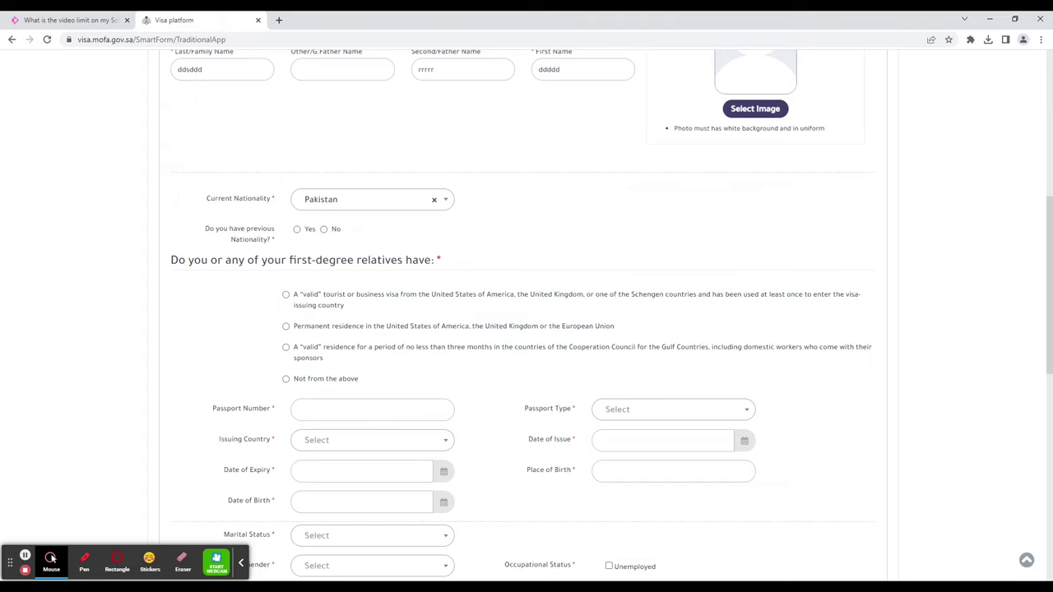
click(286, 347)
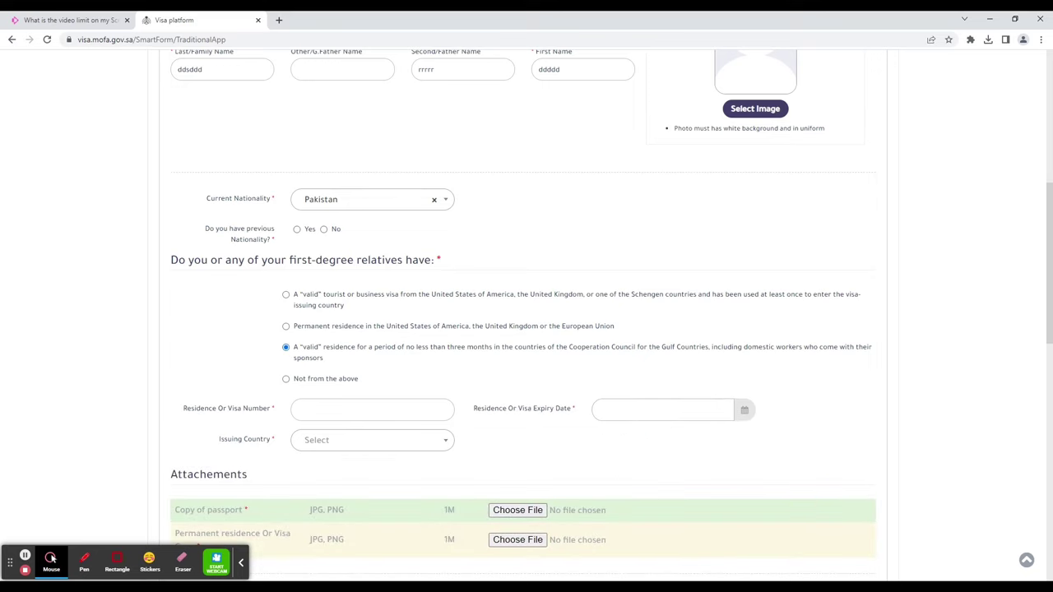
Enter the residence or visa number and set its expiry date to 2026/04/16
scroll(505, 370, down, 1)
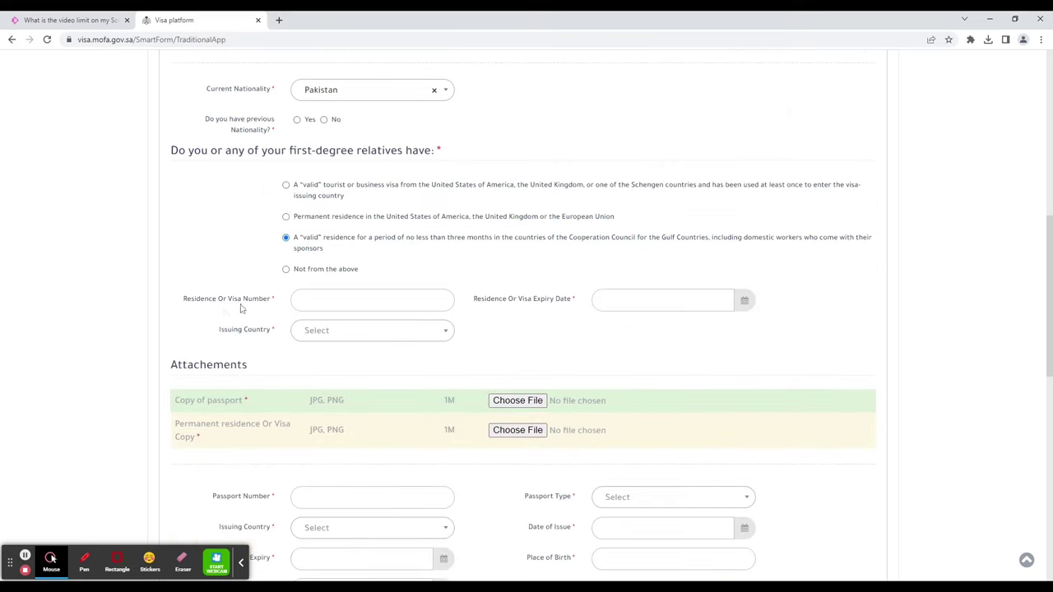
click(308, 301)
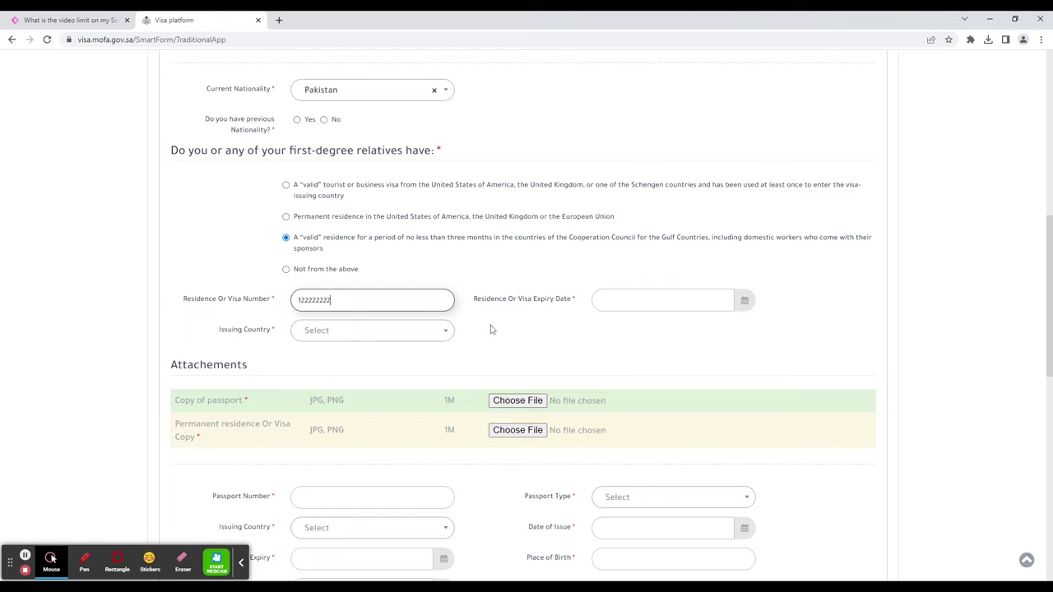
click(597, 306)
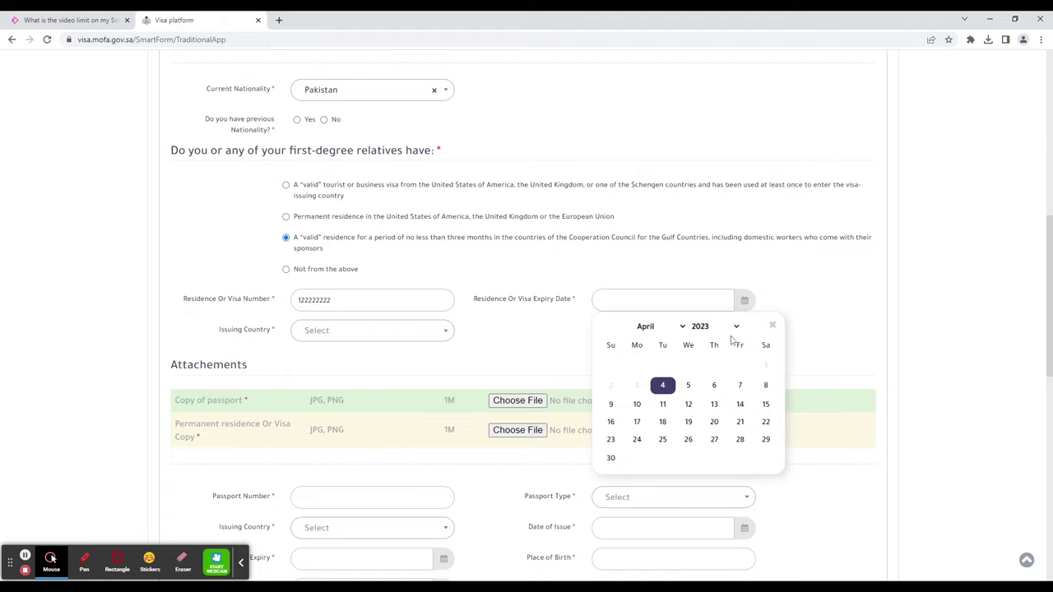
scroll(707, 327, up, 3)
click(714, 404)
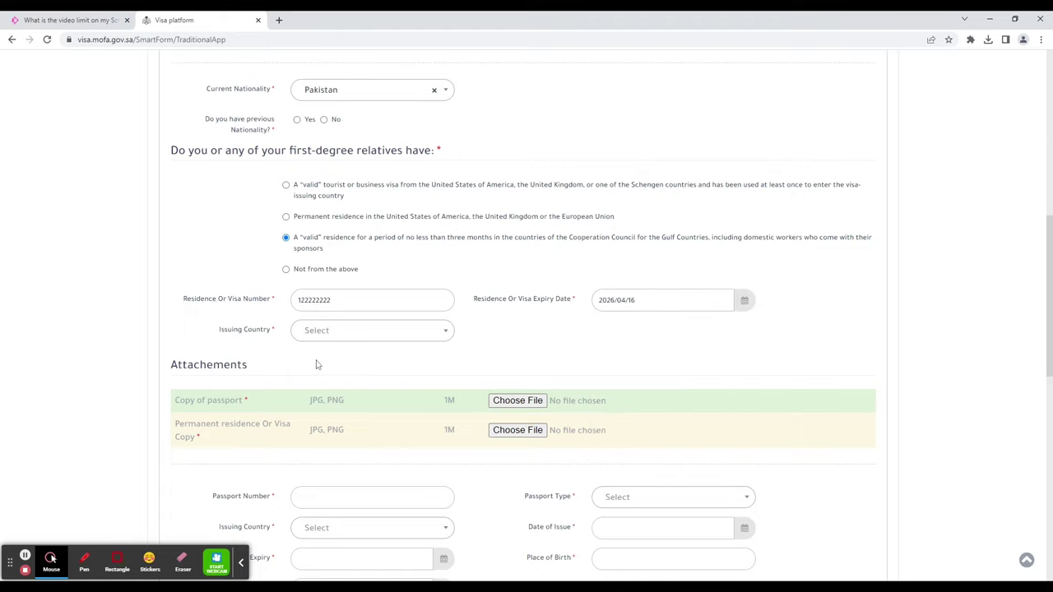
Set the issuing country of the residence or visa to Kuwait
click(341, 337)
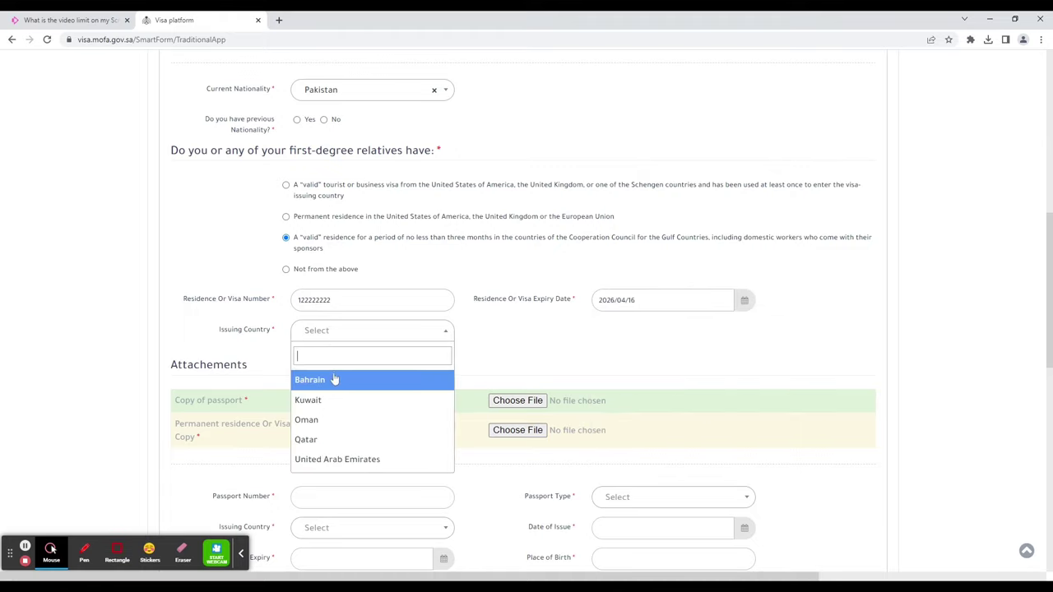
click(332, 379)
click(420, 332)
click(357, 399)
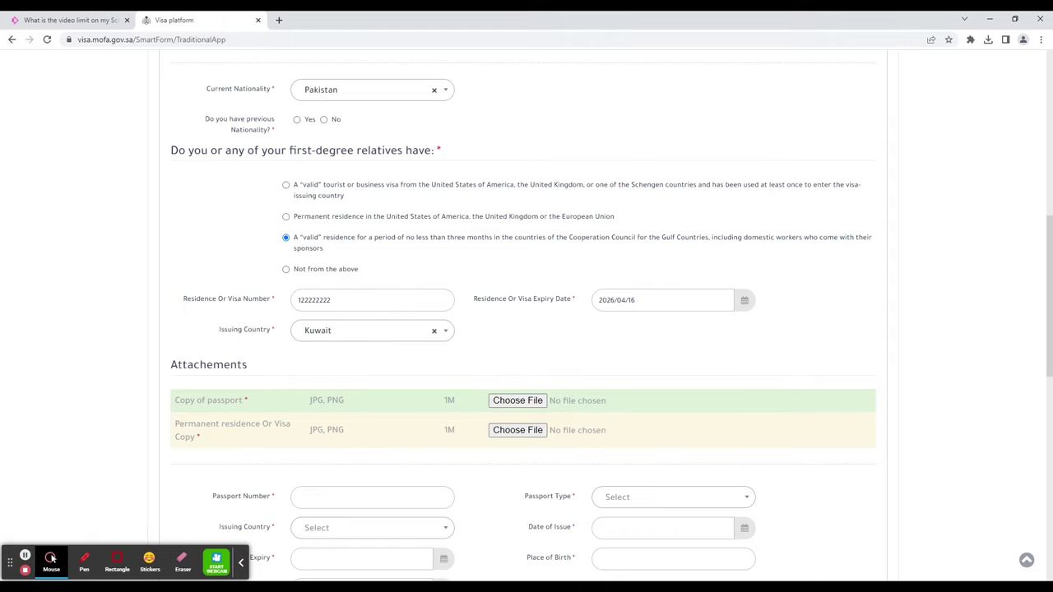
Enter the passport number and set the passport type to Normal
scroll(683, 403, down, 3)
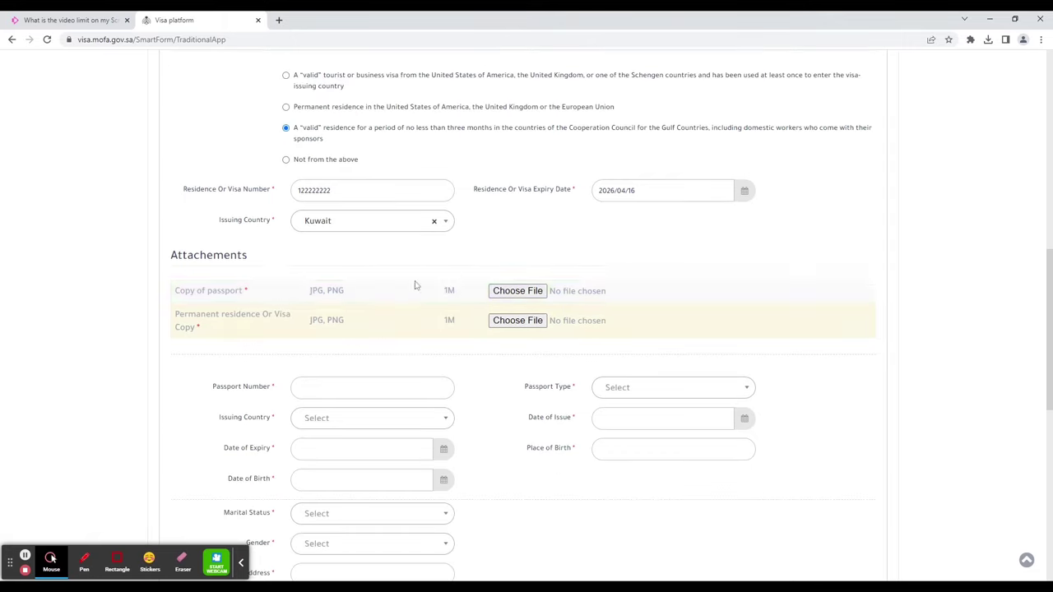
scroll(450, 234, up, 2)
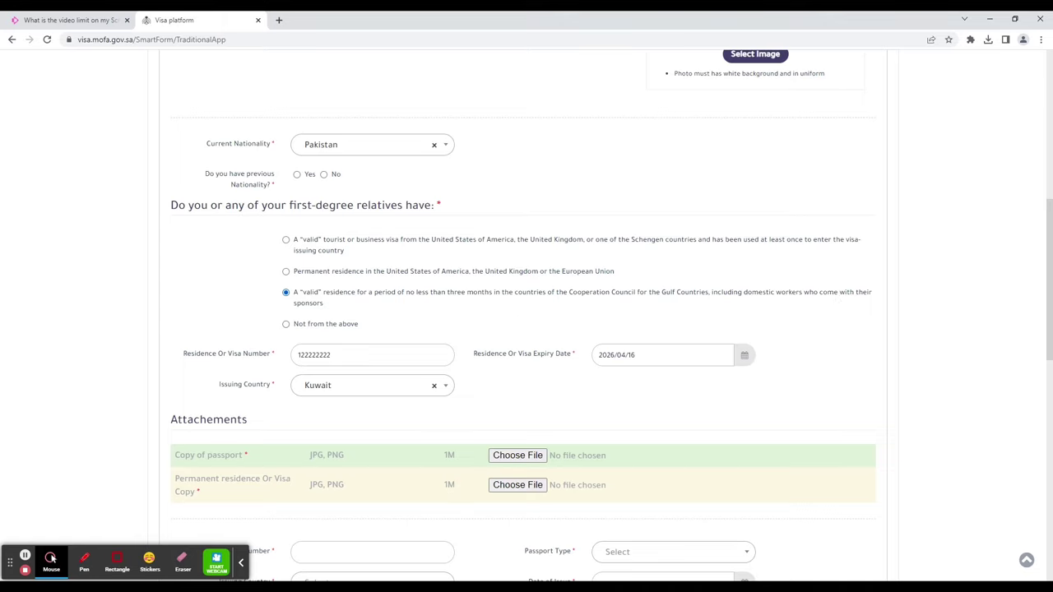
scroll(619, 384, down, 2)
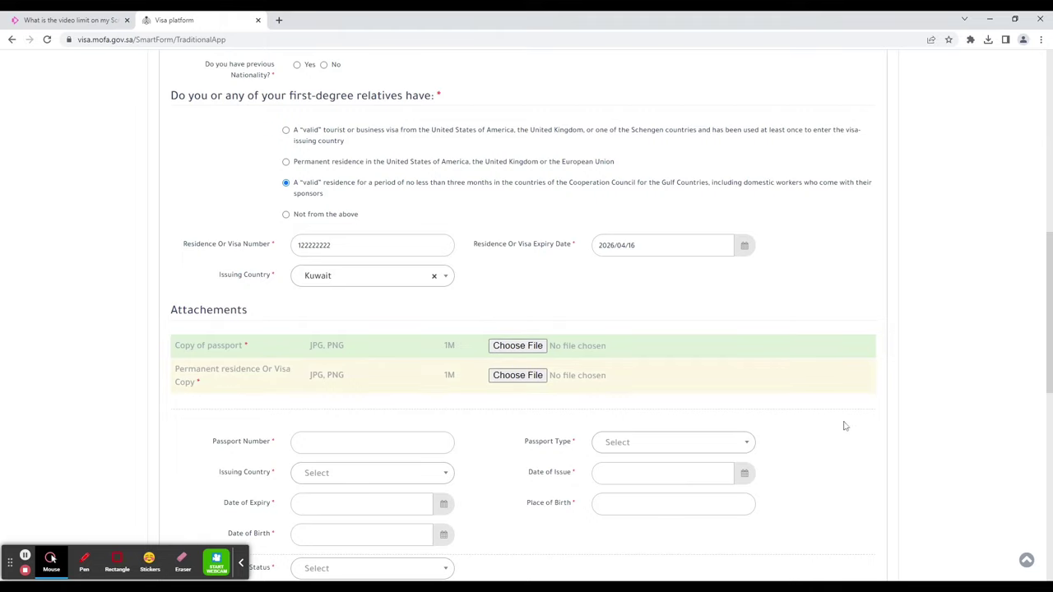
scroll(863, 434, down, 1)
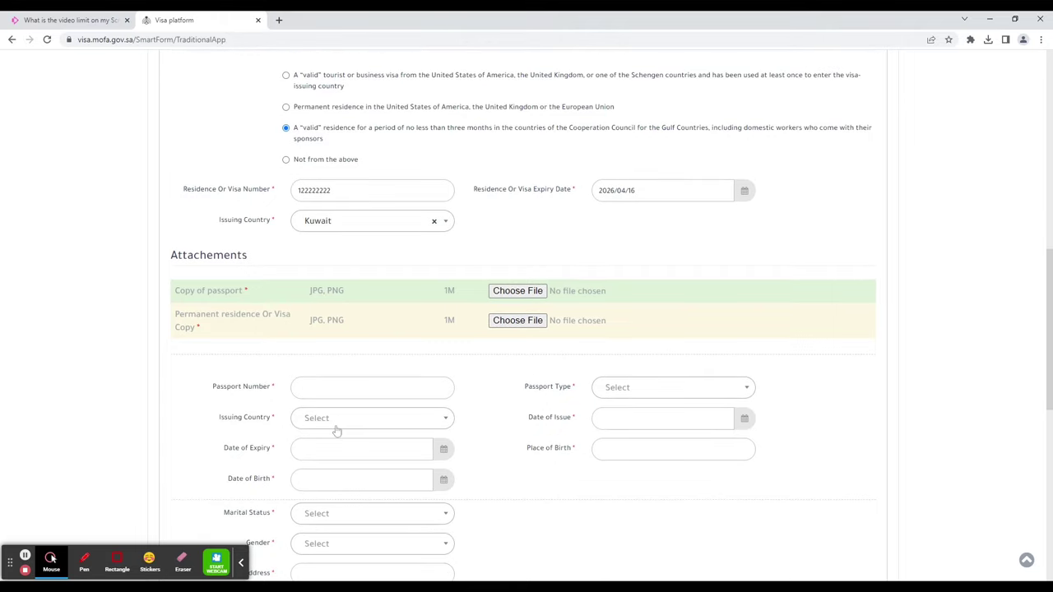
scroll(333, 432, down, 2)
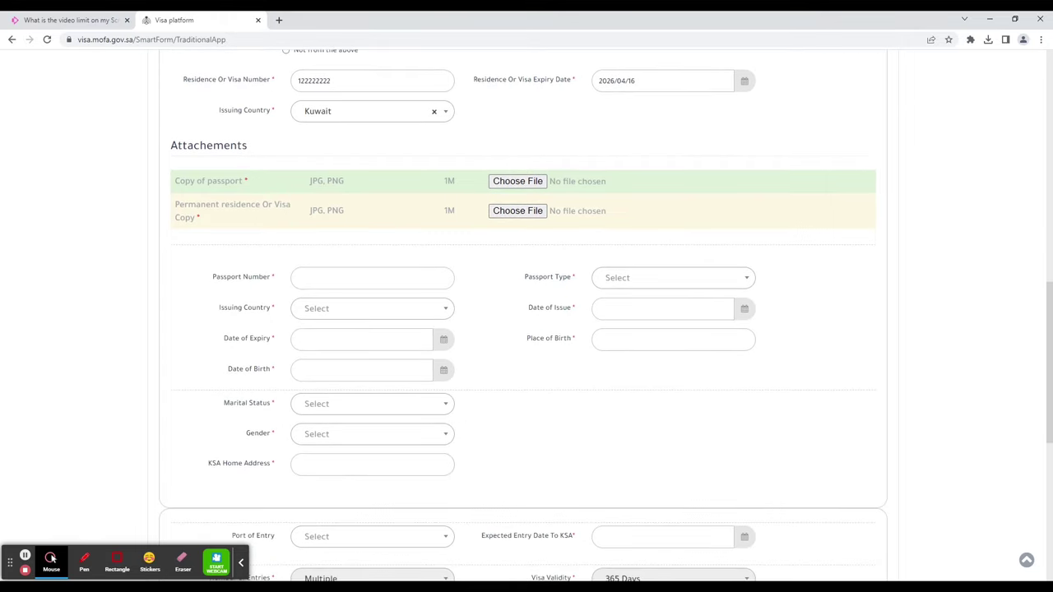
click(372, 278)
text(555)
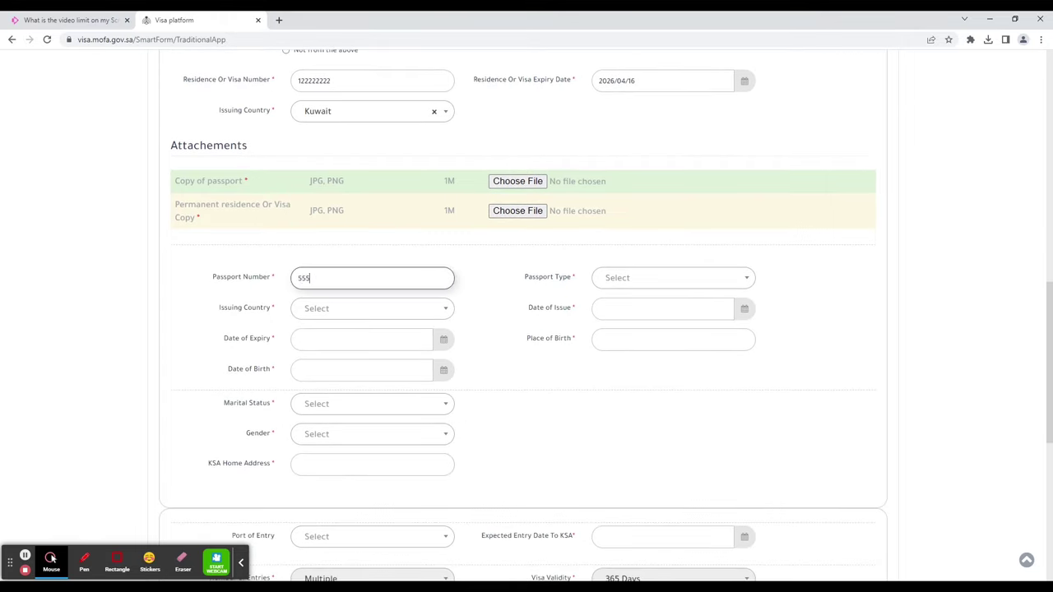
click(630, 284)
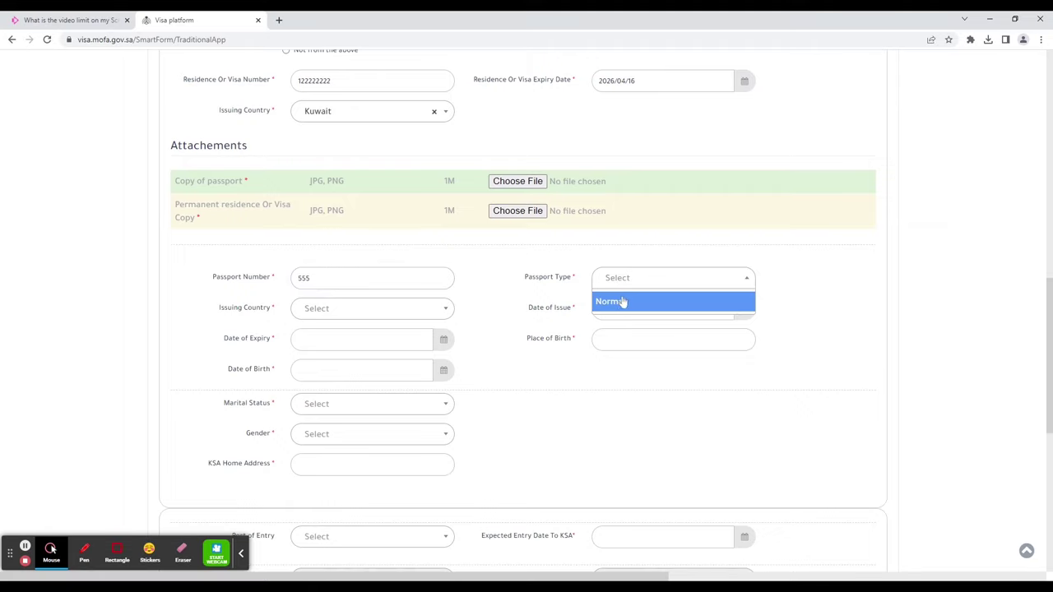
click(623, 301)
Set the passport's issuing country to Algeria and its date of issue to 2021/04/06
click(373, 316)
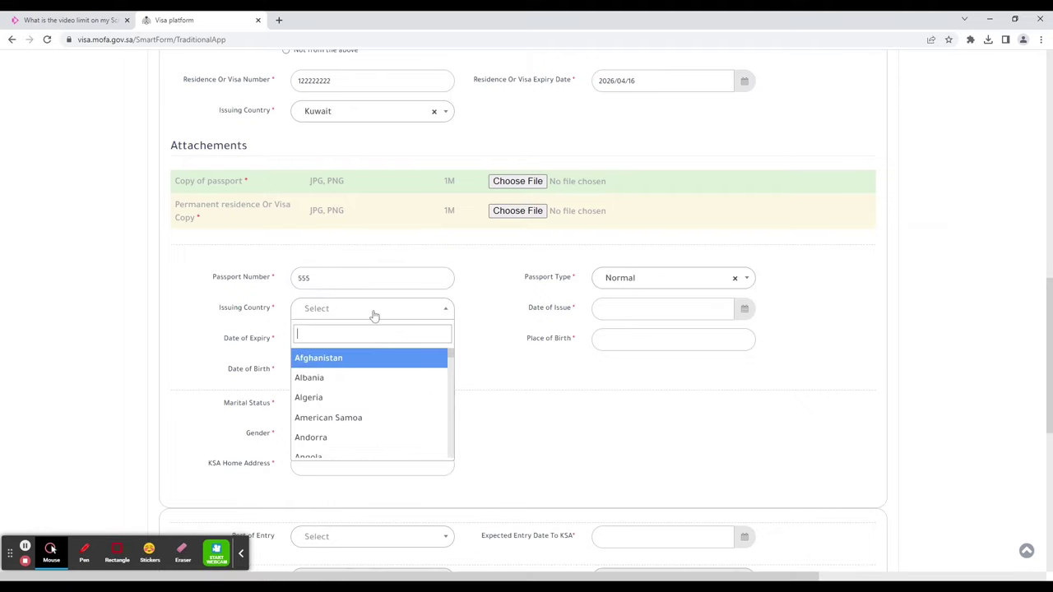
click(331, 398)
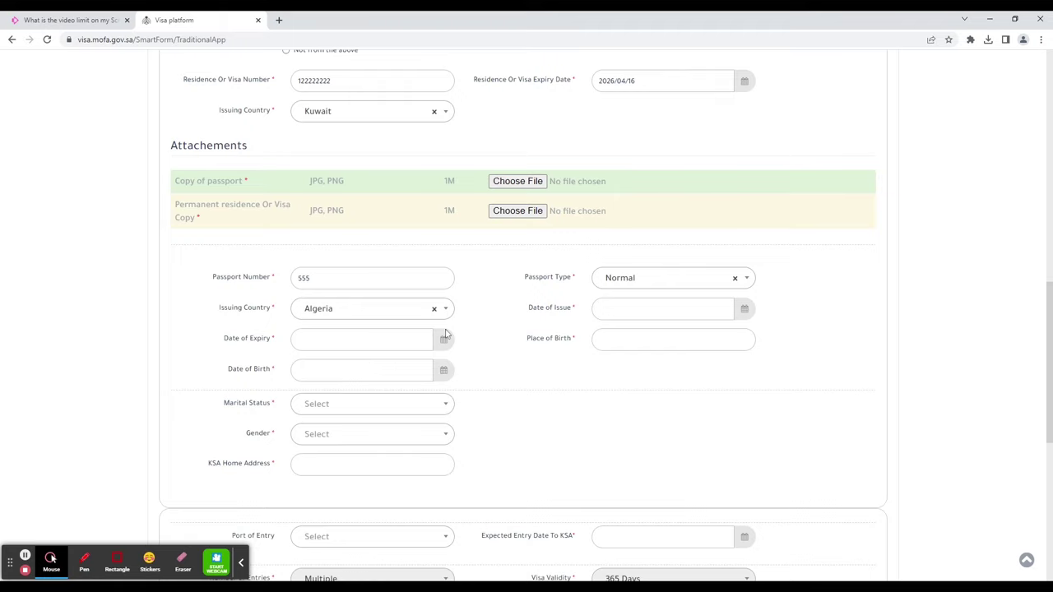
click(638, 318)
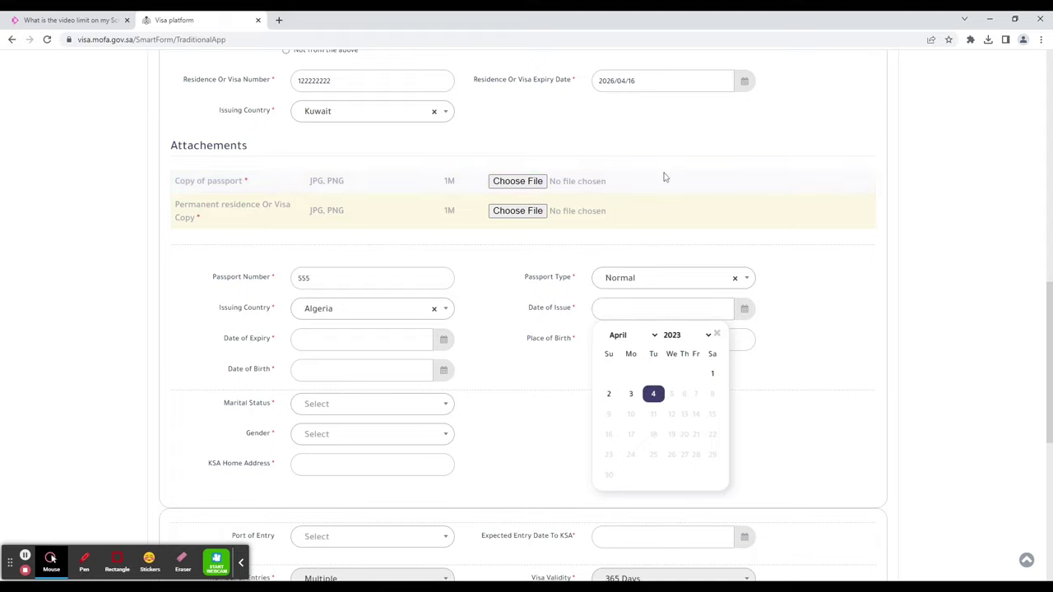
click(665, 177)
click(661, 390)
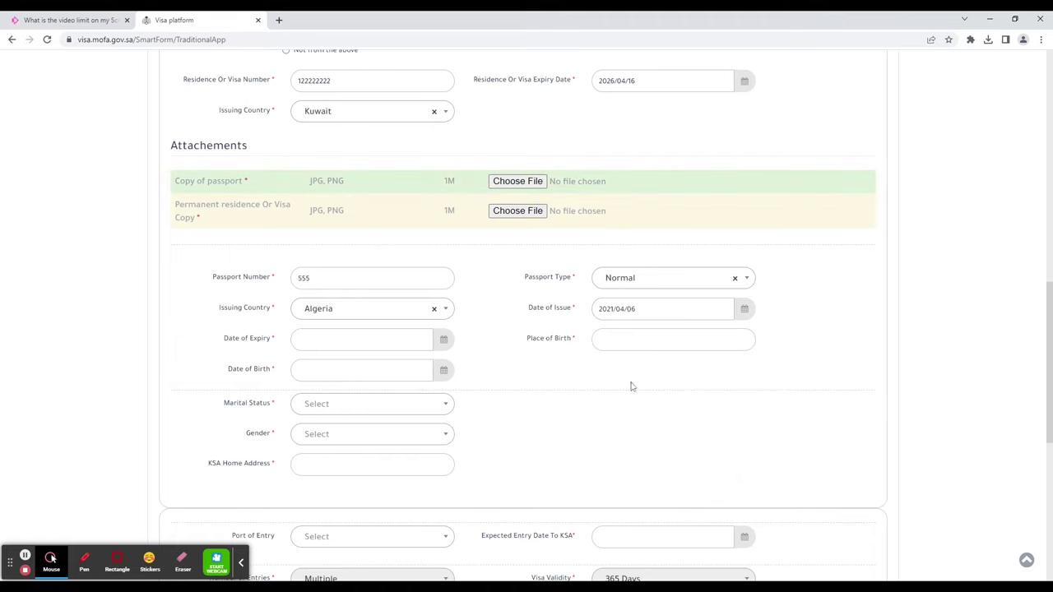
Set the passport's date of expiry to 2026/10/14
click(352, 340)
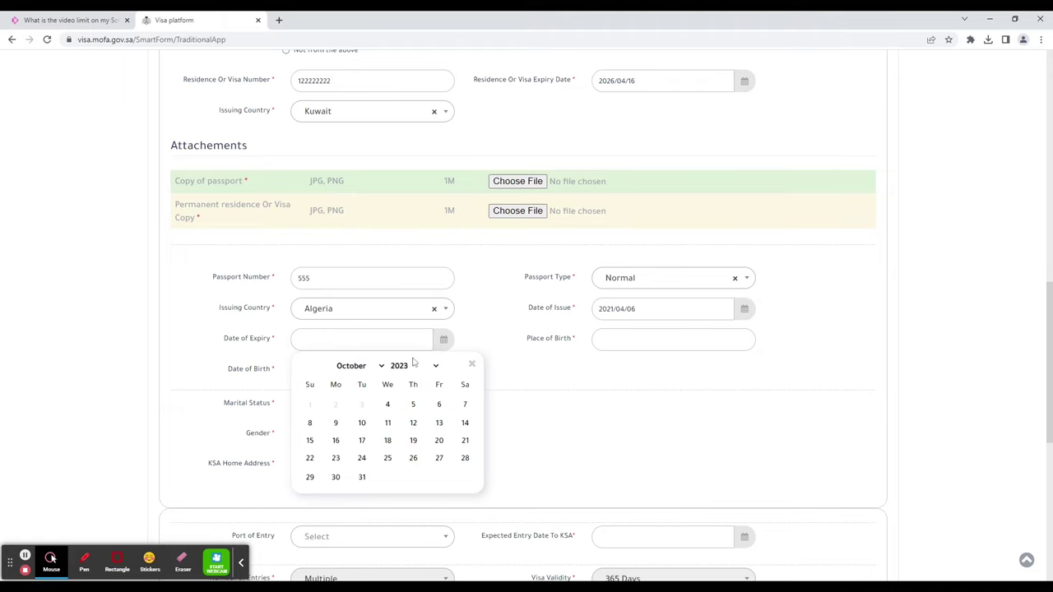
click(399, 365)
click(399, 383)
click(387, 440)
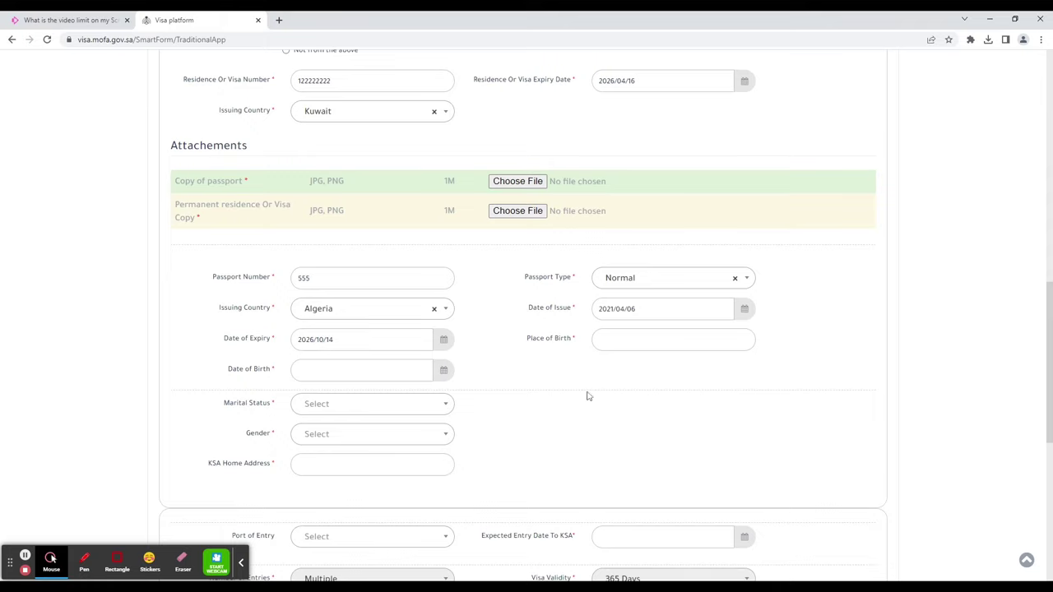
Enter "vvvvvvvv" as the place of birth and fill in the applicant's date of birth
click(609, 344)
text(vvvvvvvv)
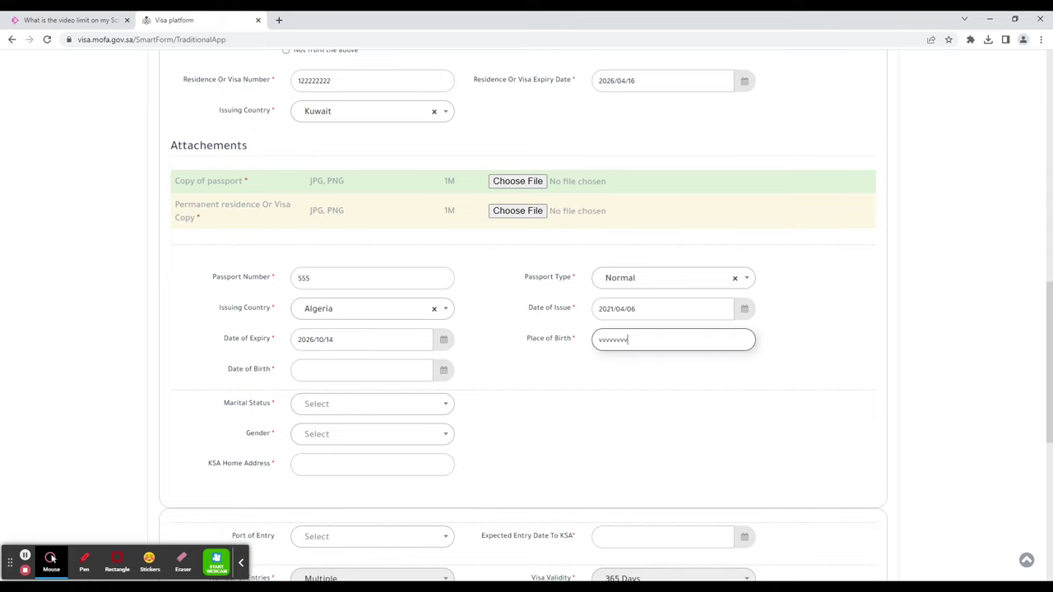
click(602, 360)
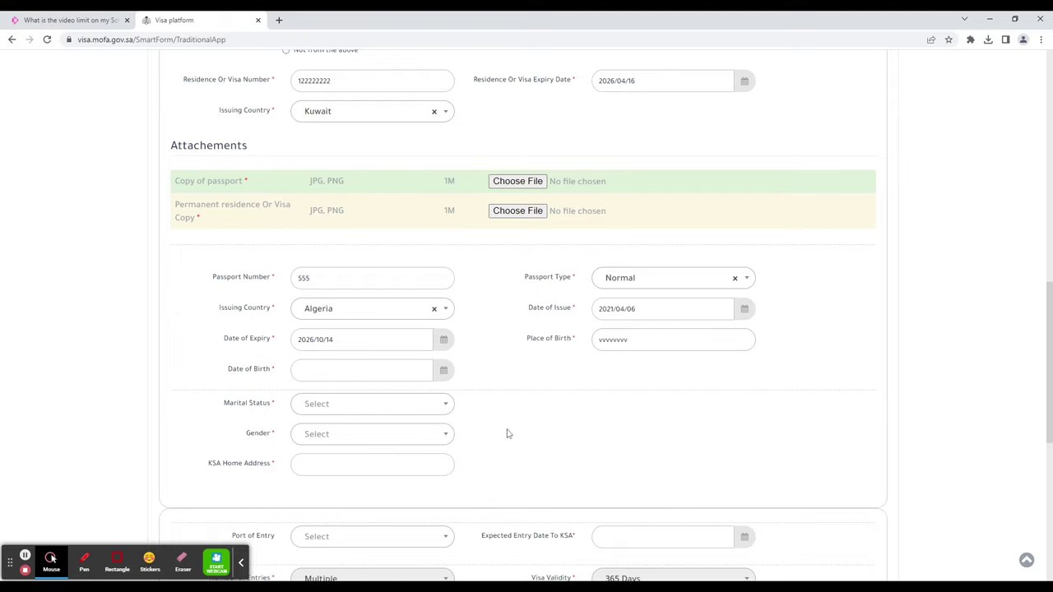
click(408, 371)
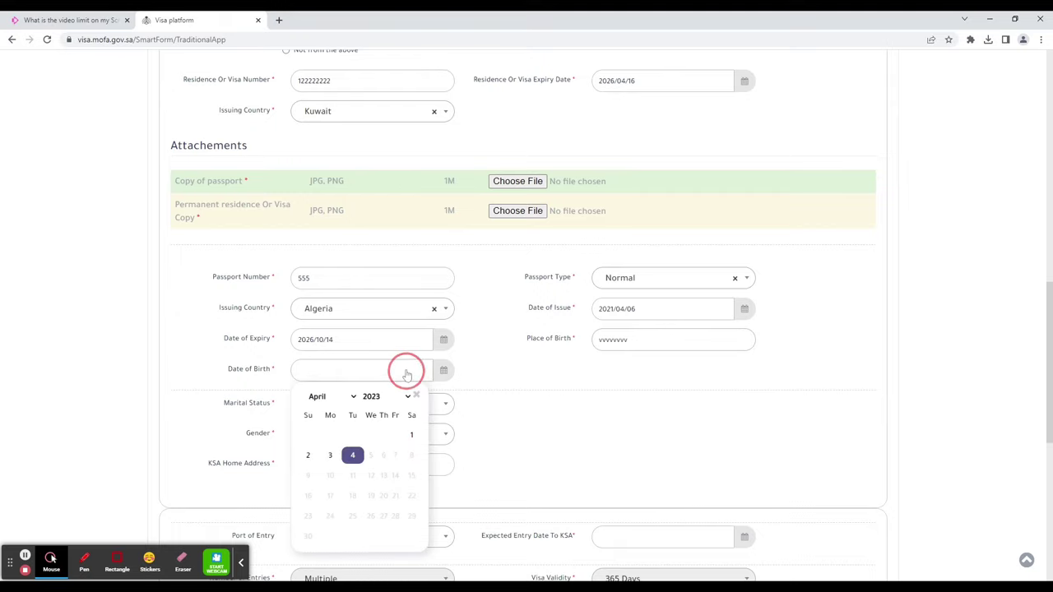
click(378, 398)
click(382, 307)
click(384, 454)
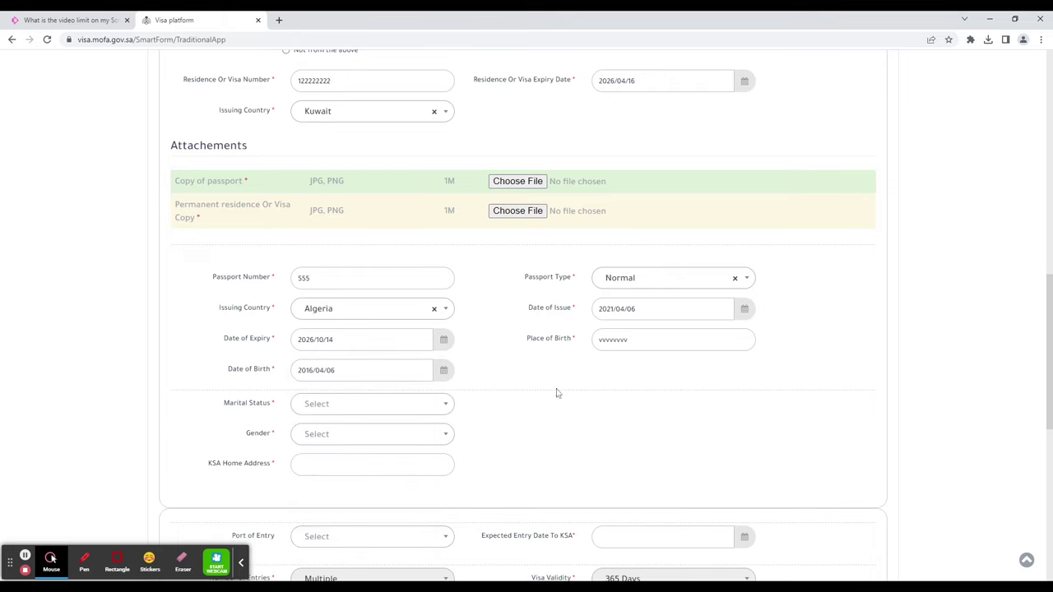
Set the applicant's marital status to Single
scroll(465, 411, down, 1)
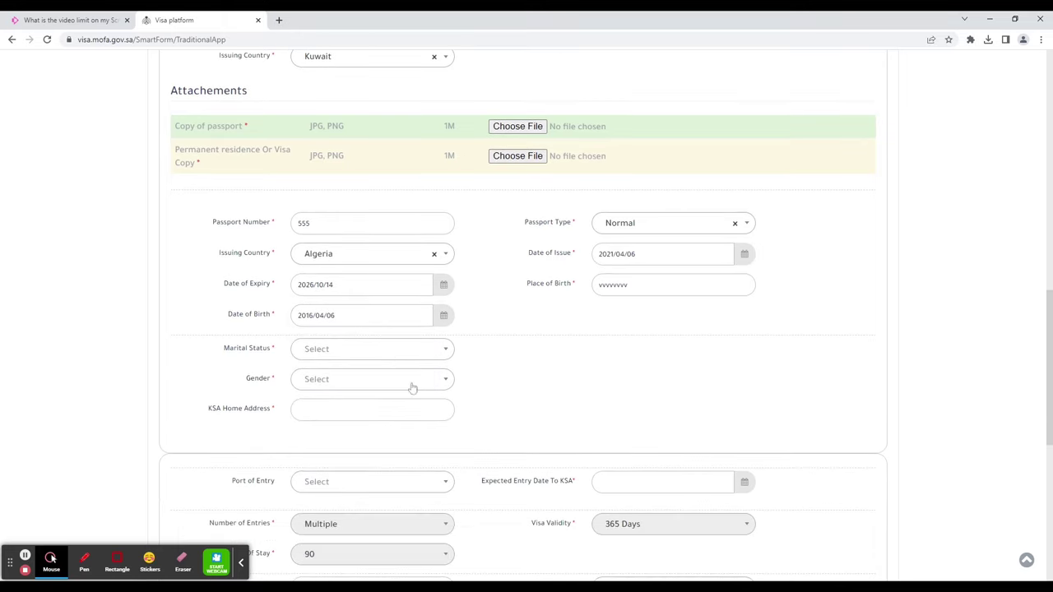
click(390, 354)
click(320, 420)
click(418, 355)
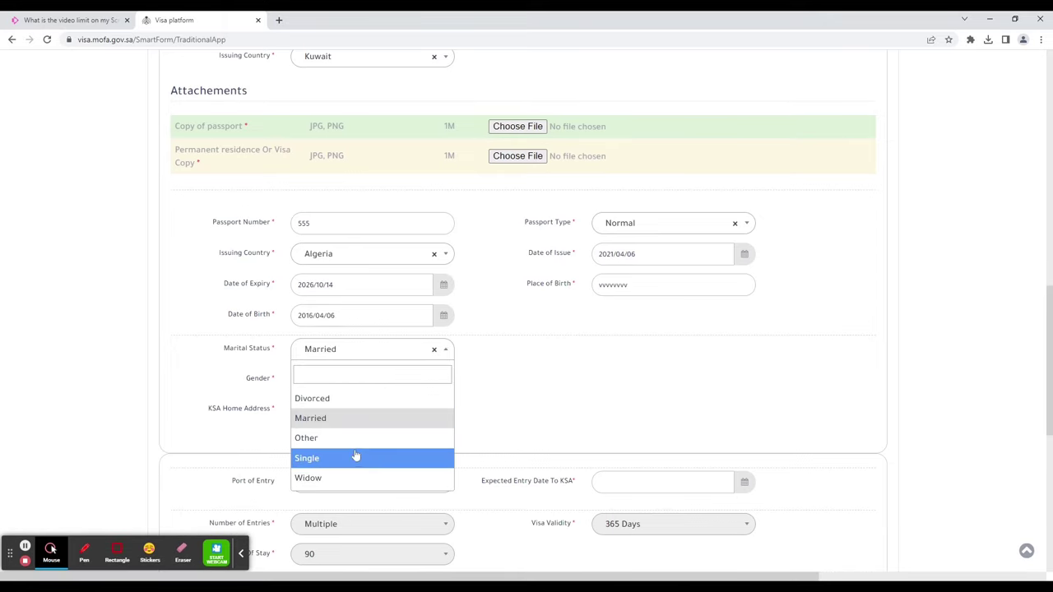
click(357, 457)
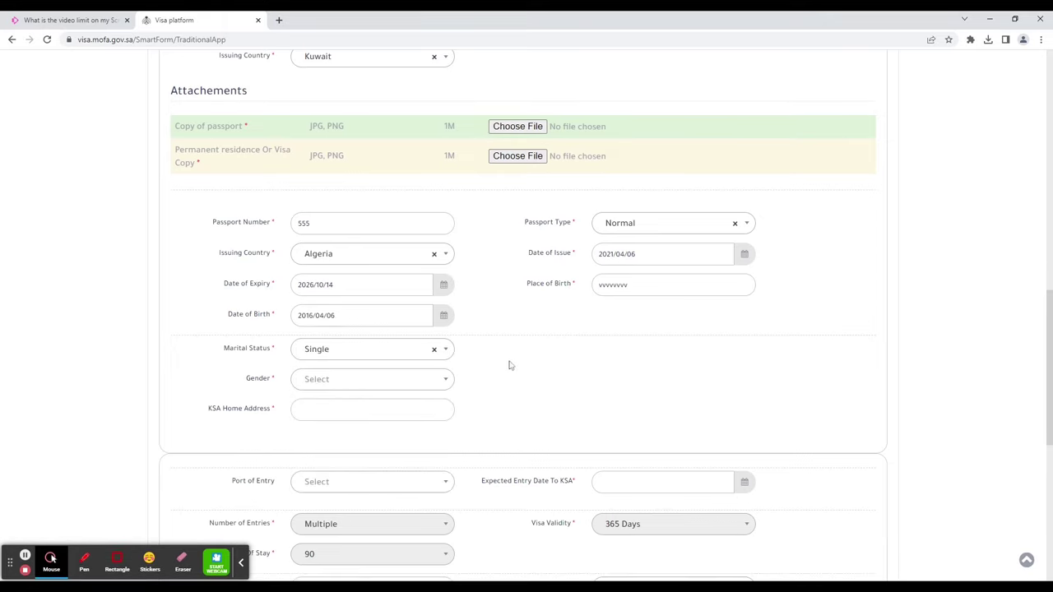
Set the gender to Male and fill in the KSA home address with placeholder text
click(422, 380)
click(355, 423)
click(374, 409)
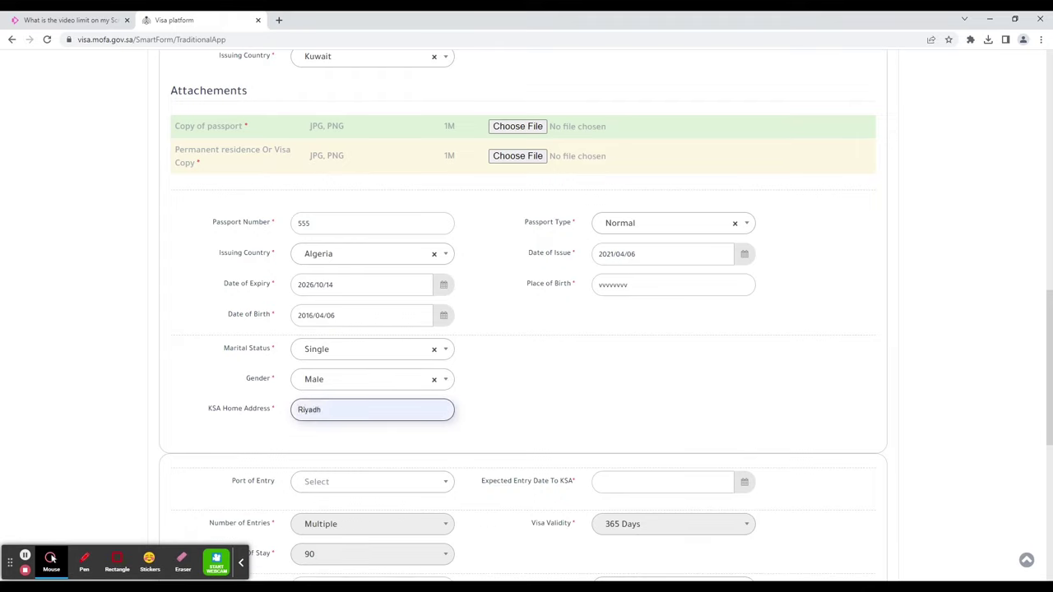
text(fffff)
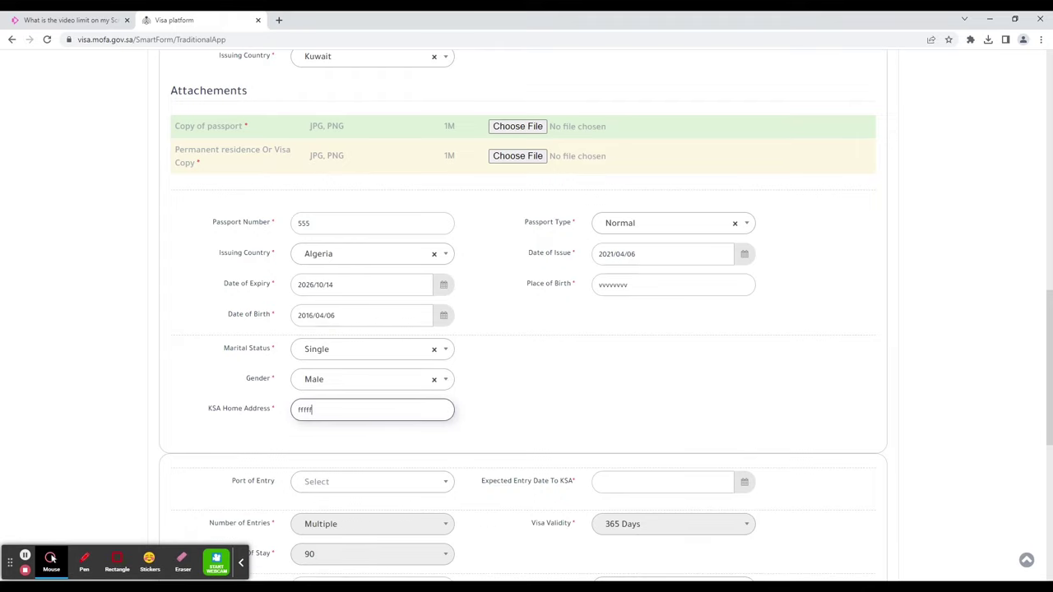
text(fff)
click(515, 398)
Choose King Abdulaziz International Airport as the port of entry
scroll(503, 488, down, 2)
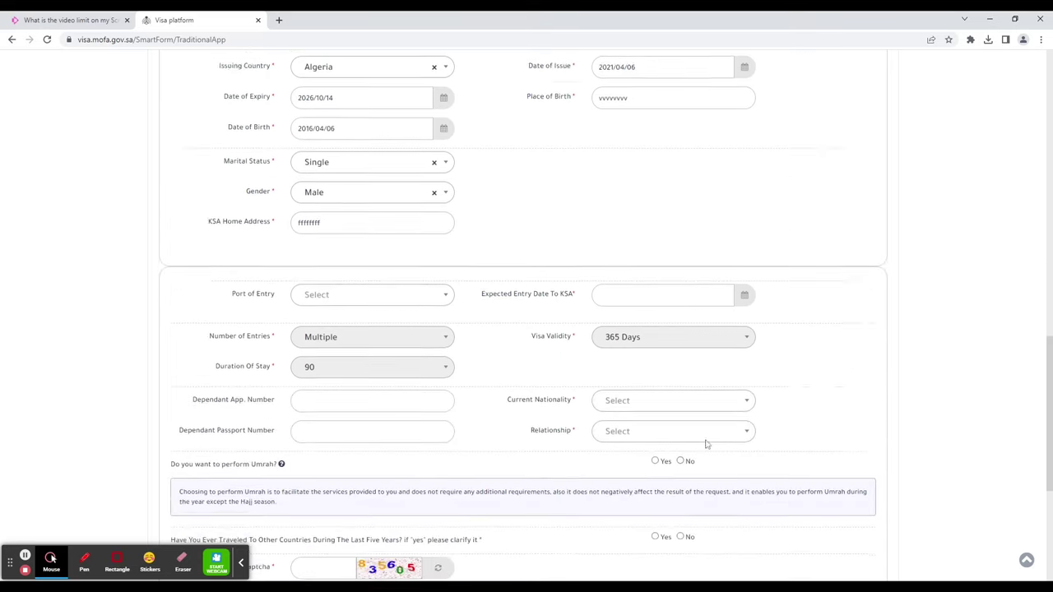
scroll(981, 427, up, 2)
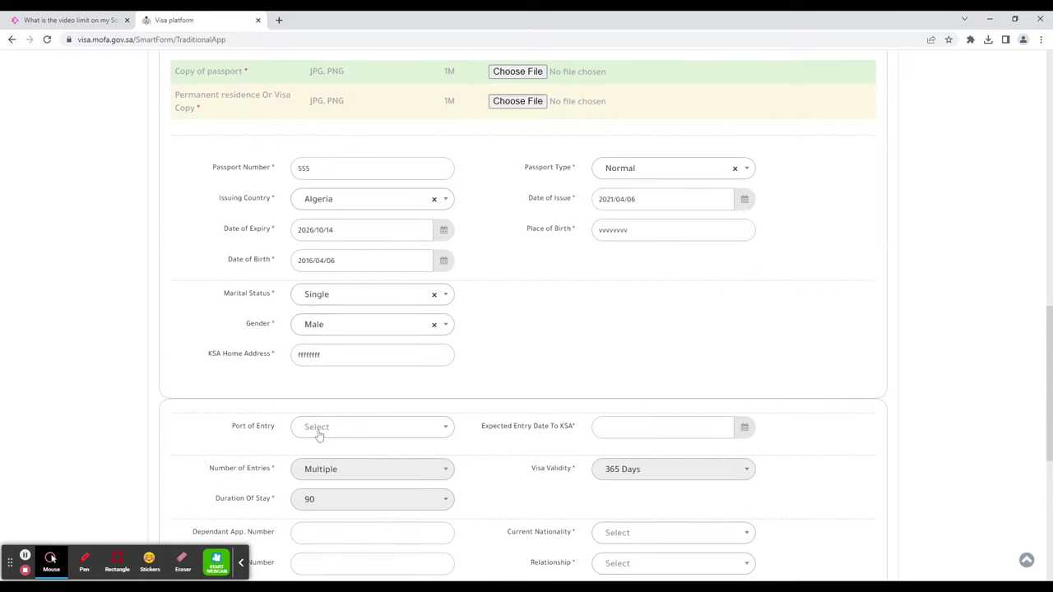
click(420, 432)
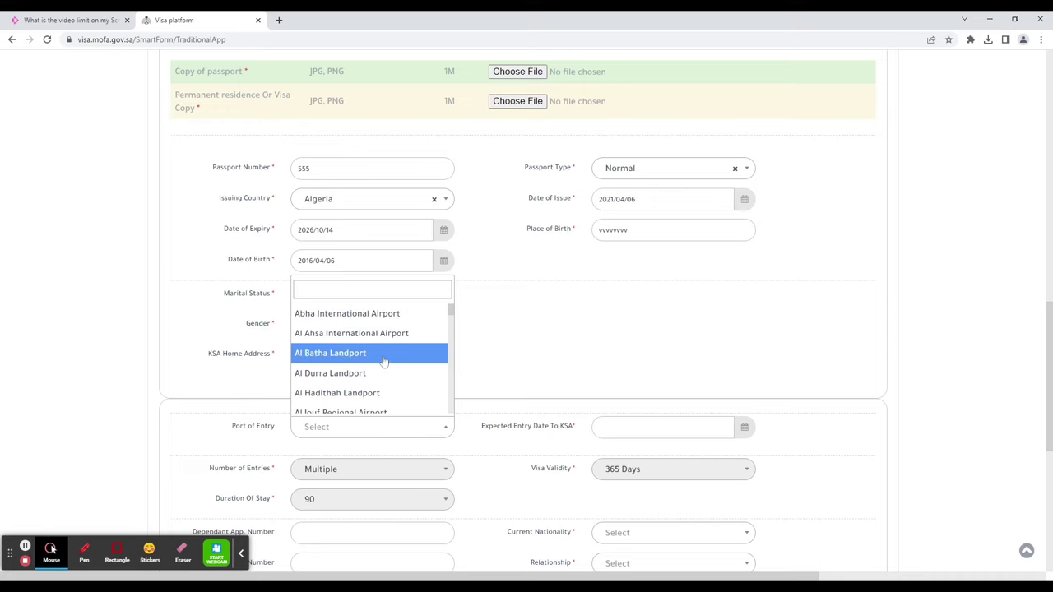
scroll(384, 362, down, 3)
scroll(384, 362, down, 6)
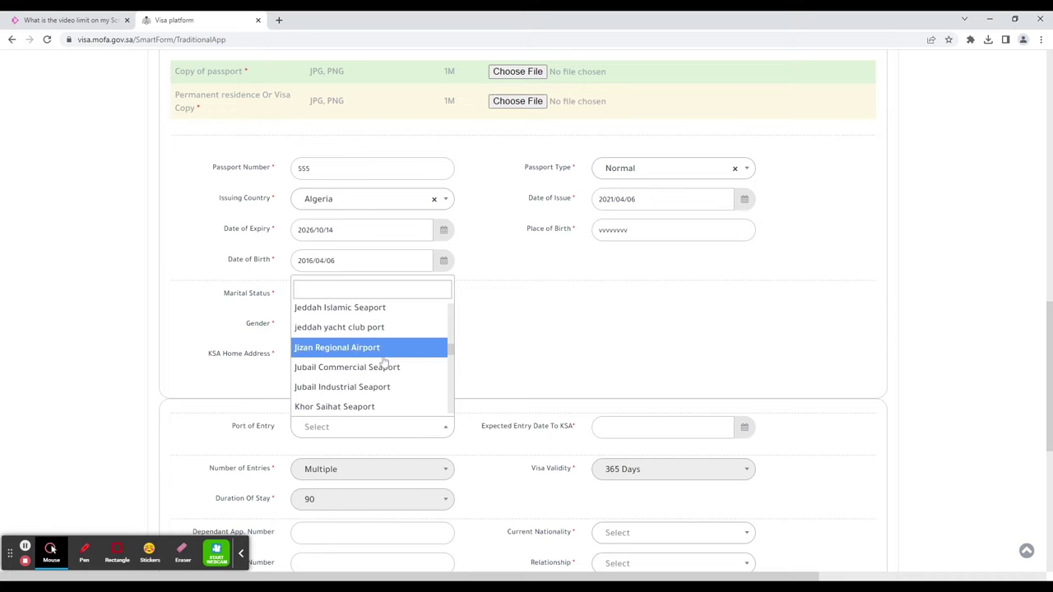
scroll(383, 362, down, 4)
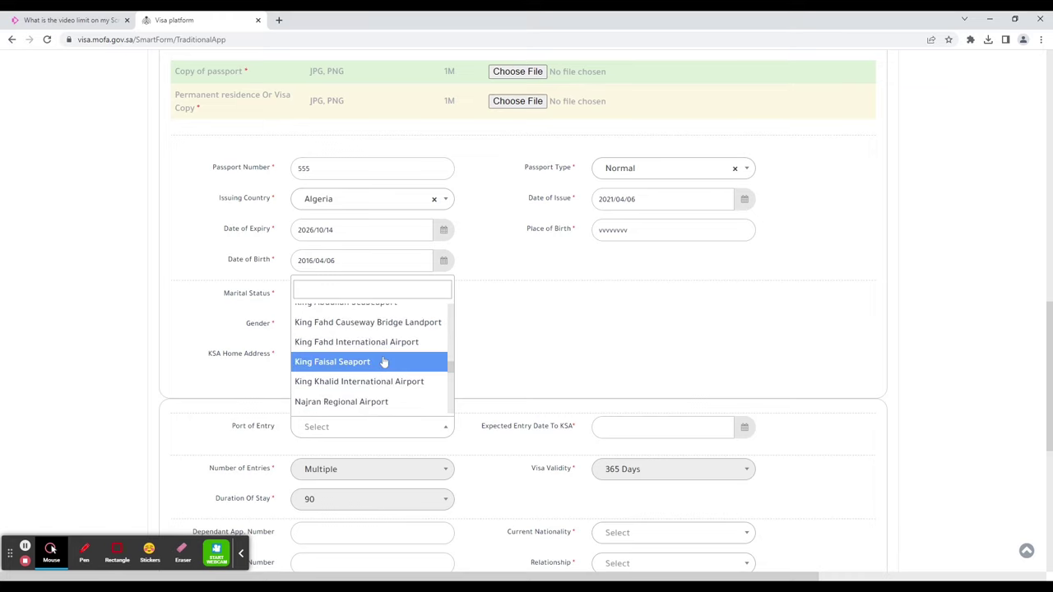
scroll(383, 361, down, 5)
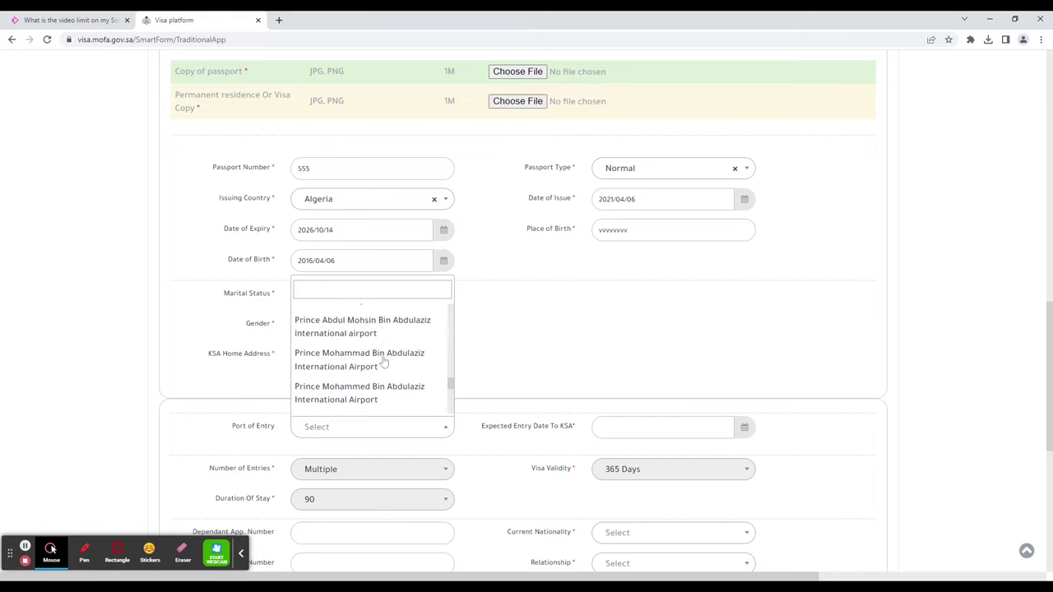
scroll(383, 362, down, 4)
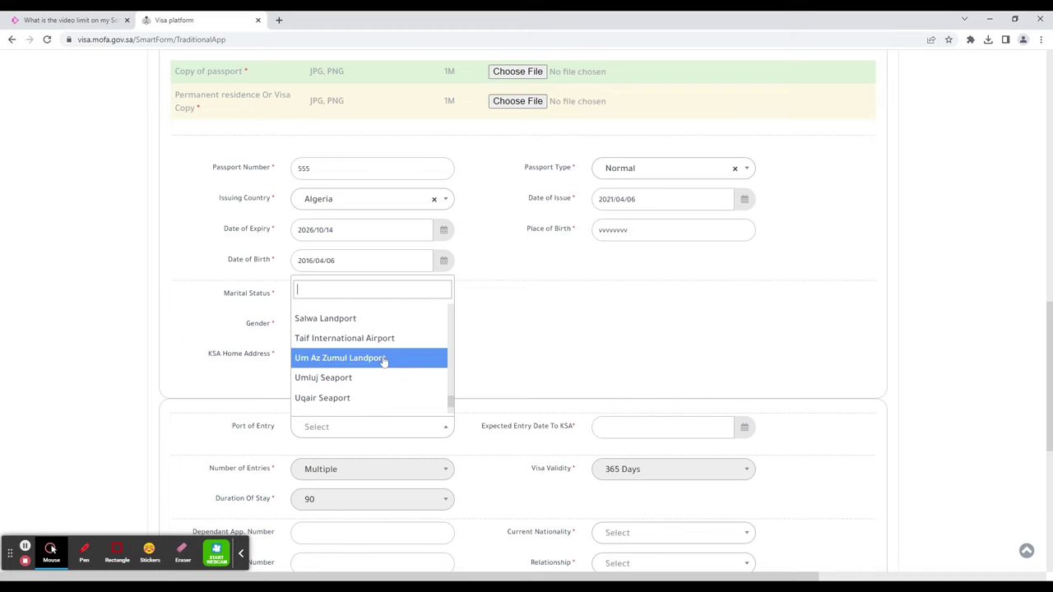
scroll(384, 362, up, 12)
scroll(383, 361, down, 3)
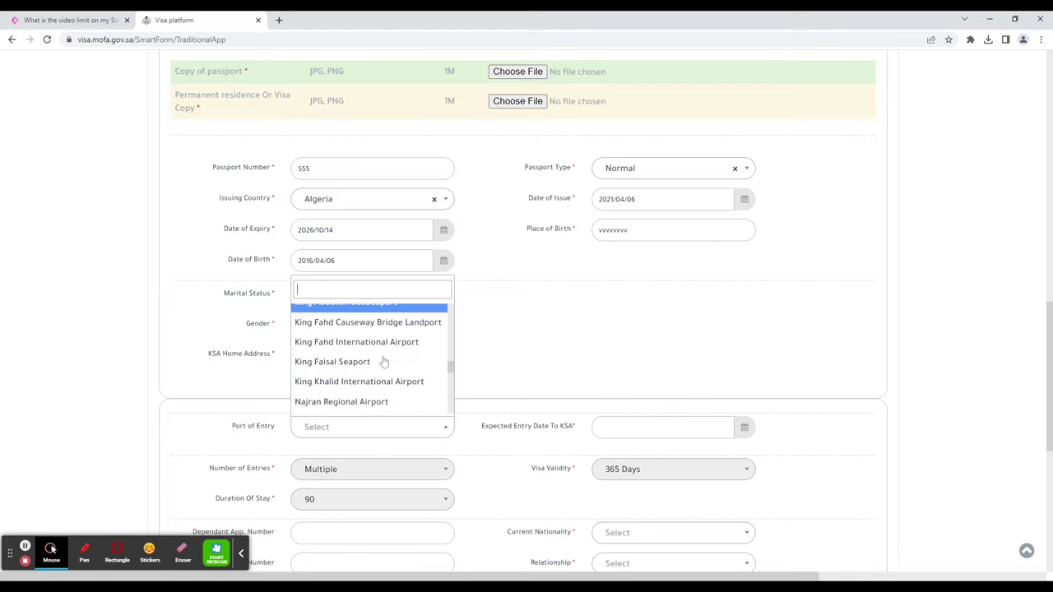
scroll(383, 362, up, 3)
scroll(383, 362, up, 3)
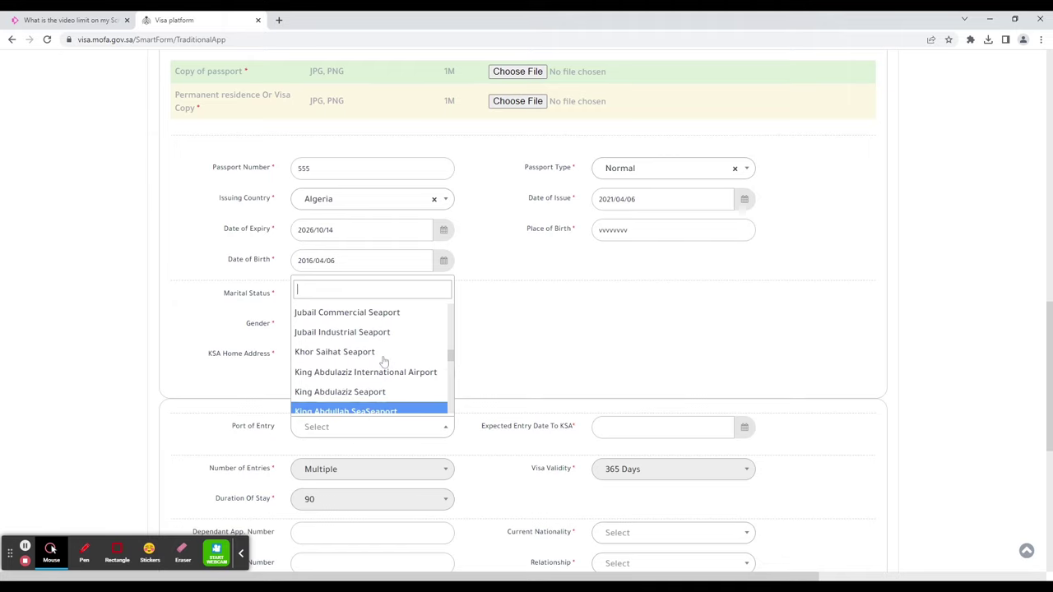
click(369, 379)
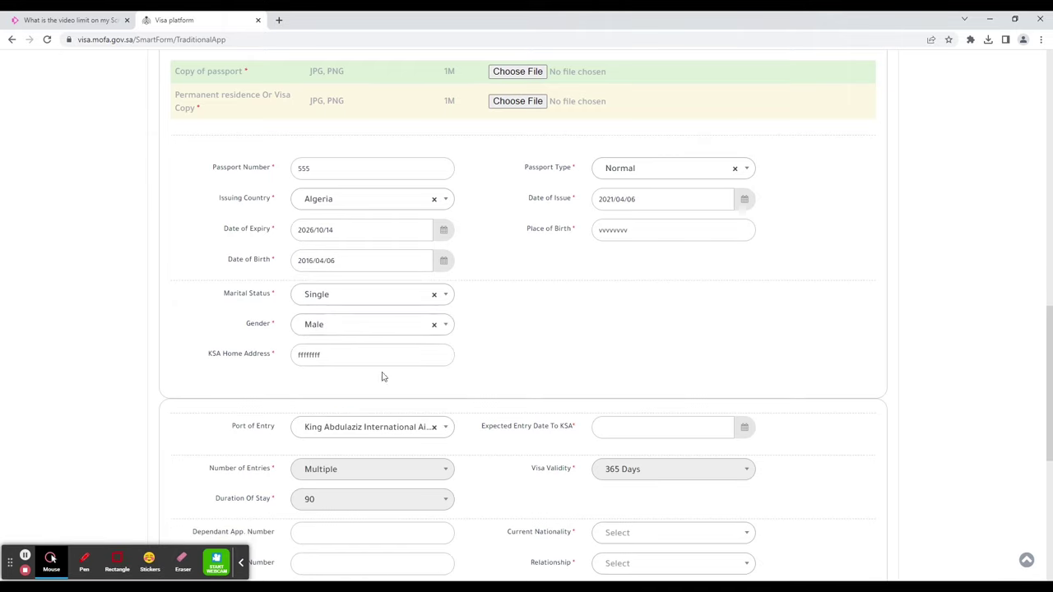
Set the expected entry date to KSA to 2023/04/19
click(701, 438)
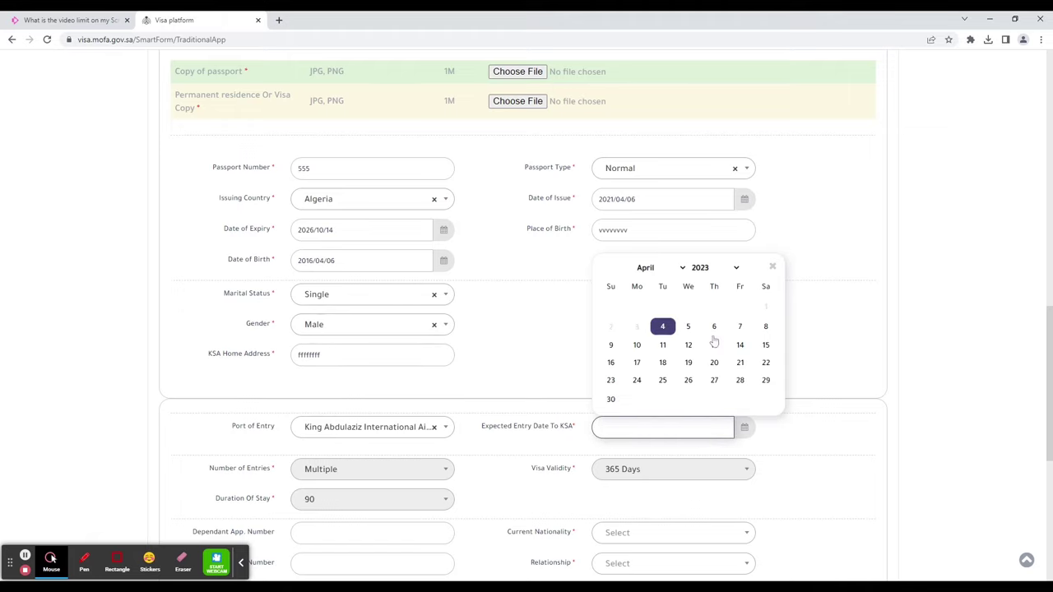
click(688, 364)
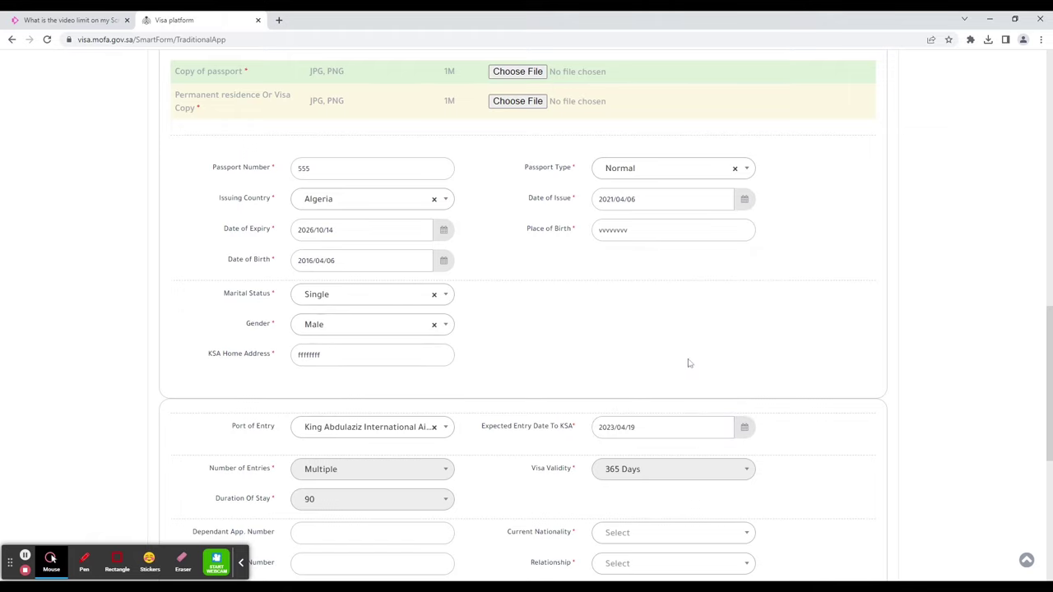
Check the available relationship options without choosing one, and answer Yes to performing Umrah
scroll(527, 441, down, 2)
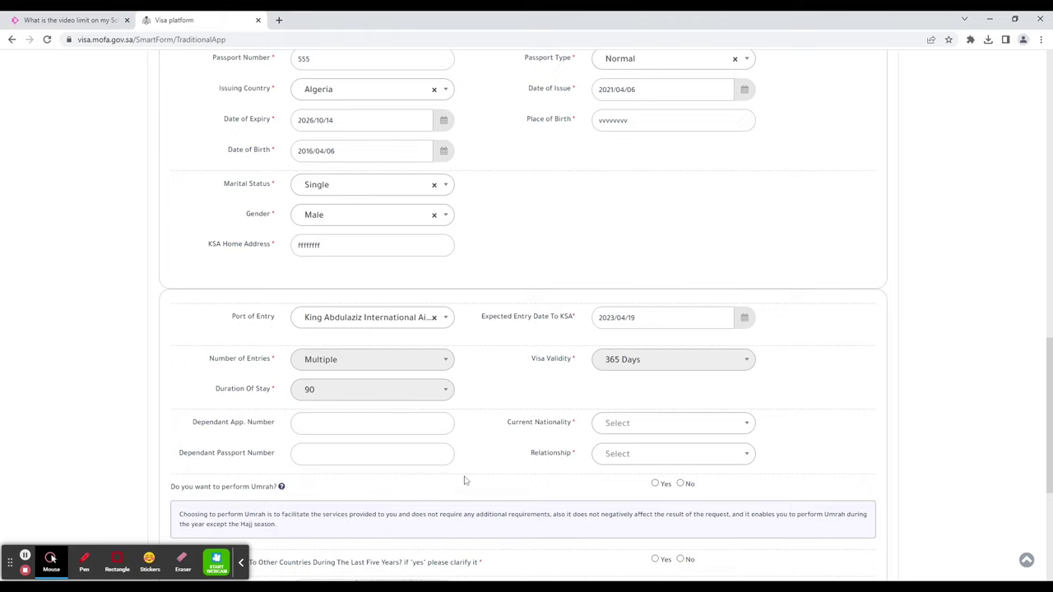
scroll(519, 394, down, 1)
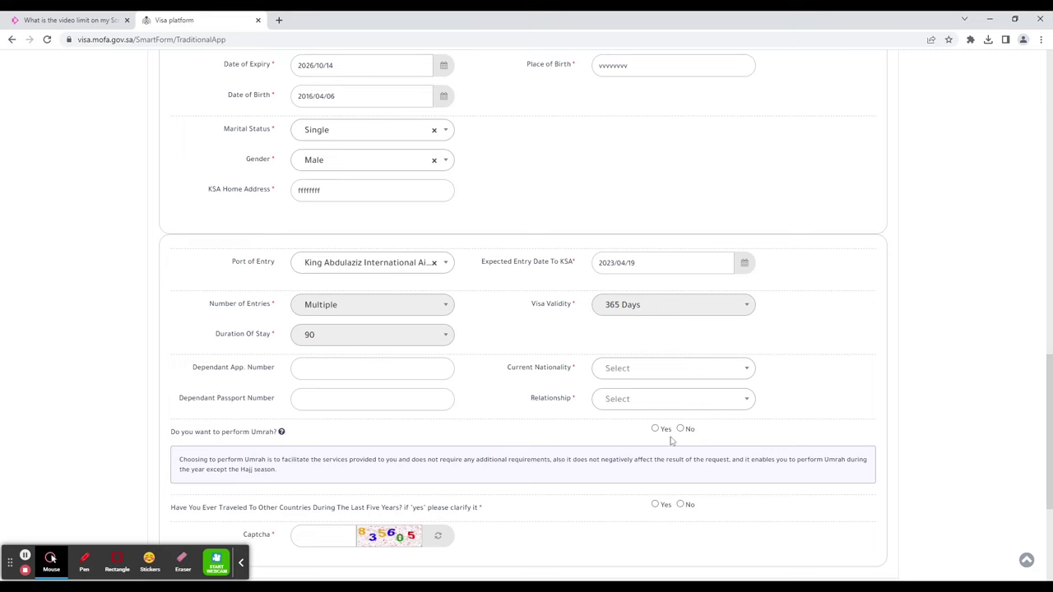
scroll(473, 476, down, 1)
scroll(442, 472, down, 1)
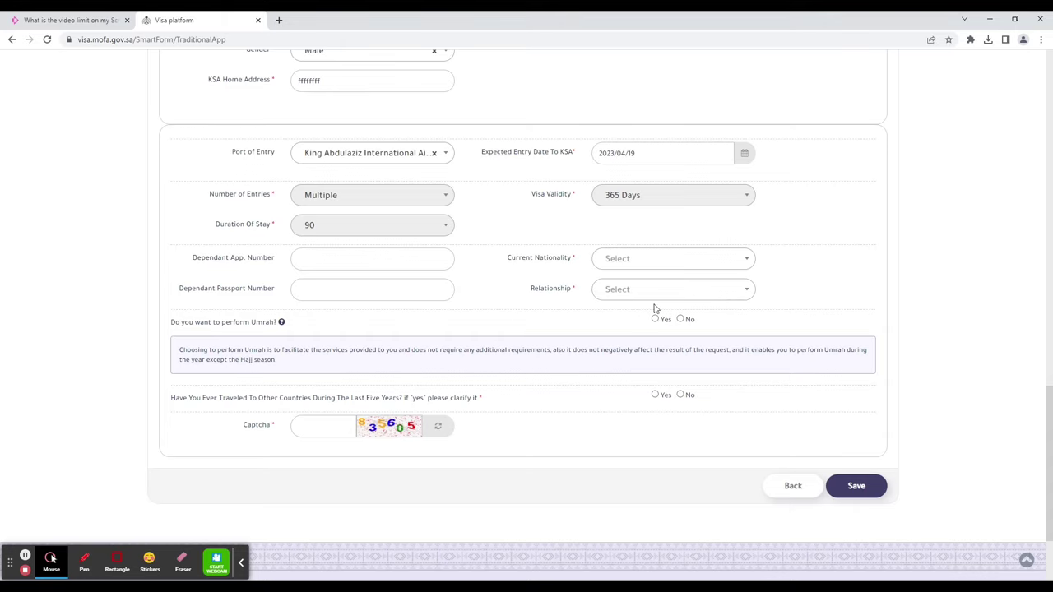
click(698, 297)
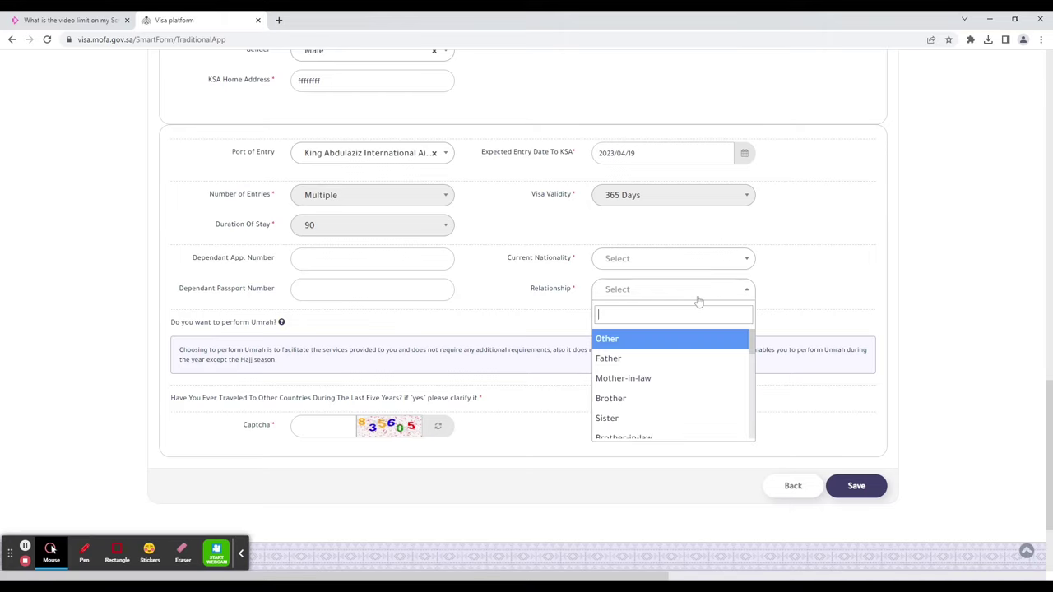
click(837, 306)
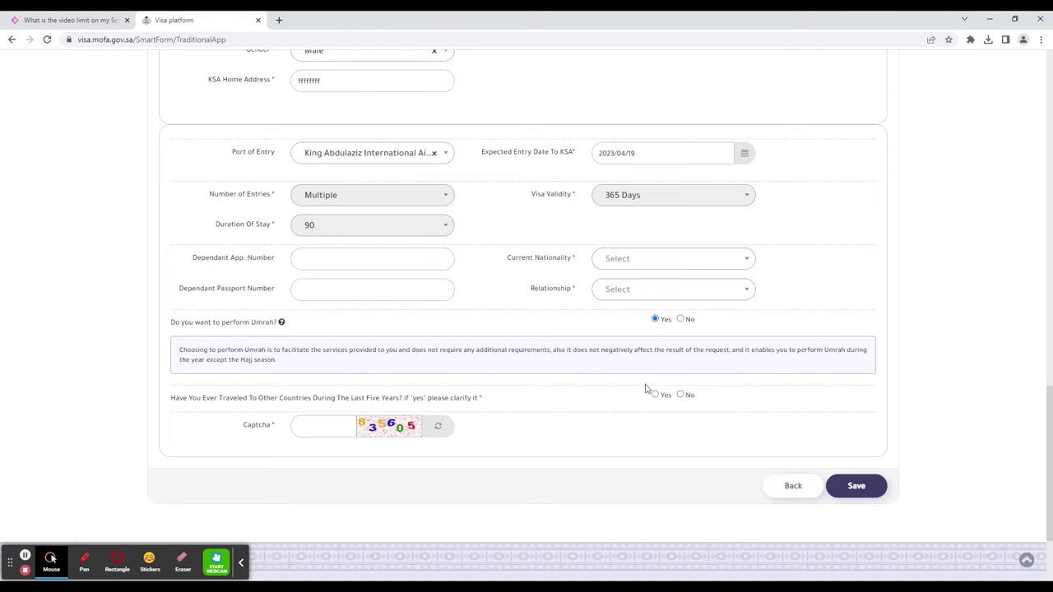
Try Yes for travel to other countries during the last five years, and settle on No as the answer
scroll(625, 436, down, 1)
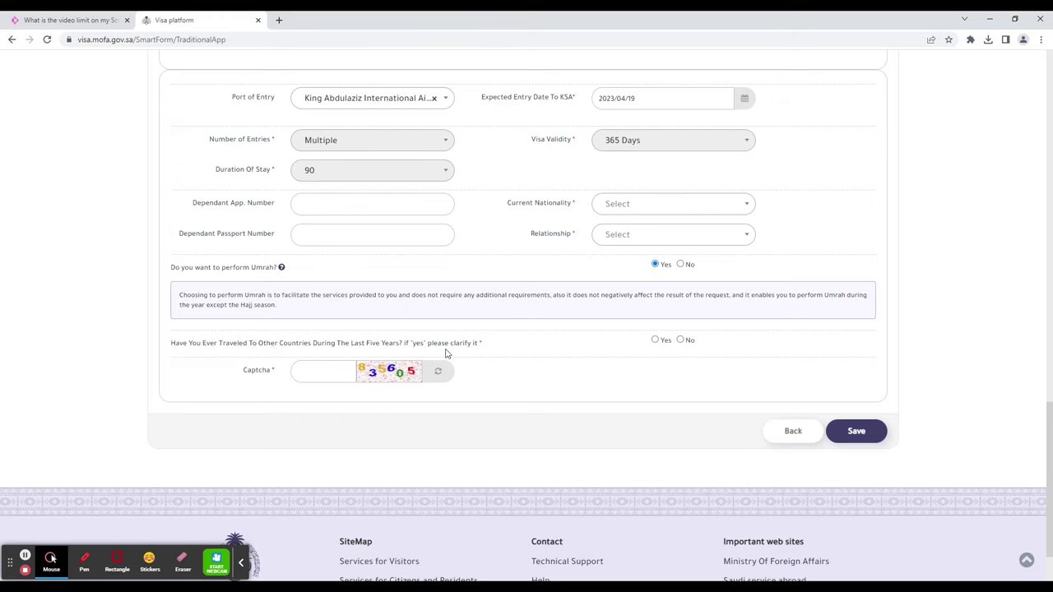
click(656, 340)
scroll(432, 459, down, 1)
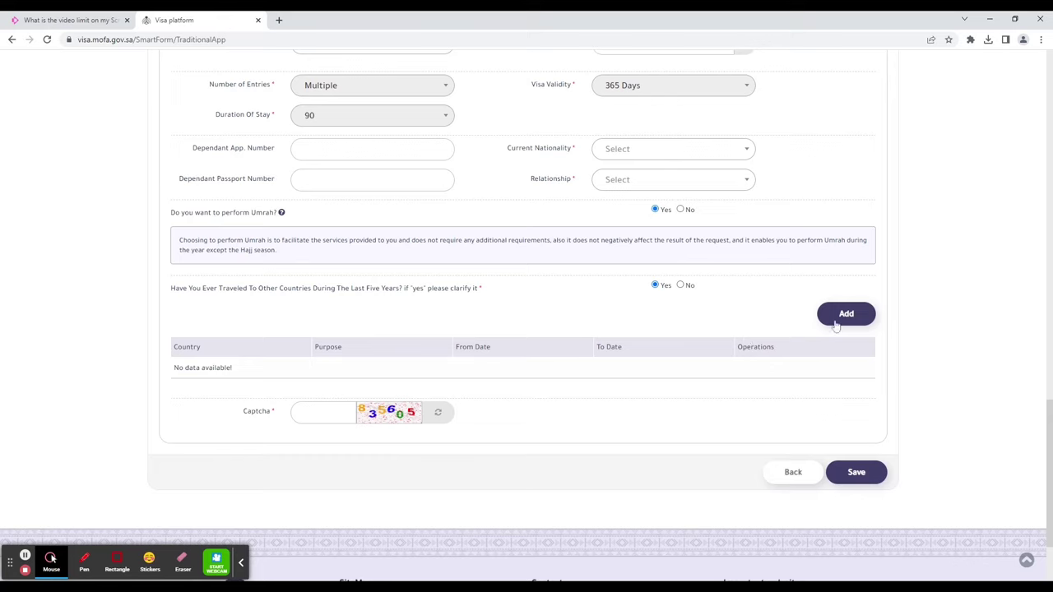
click(681, 286)
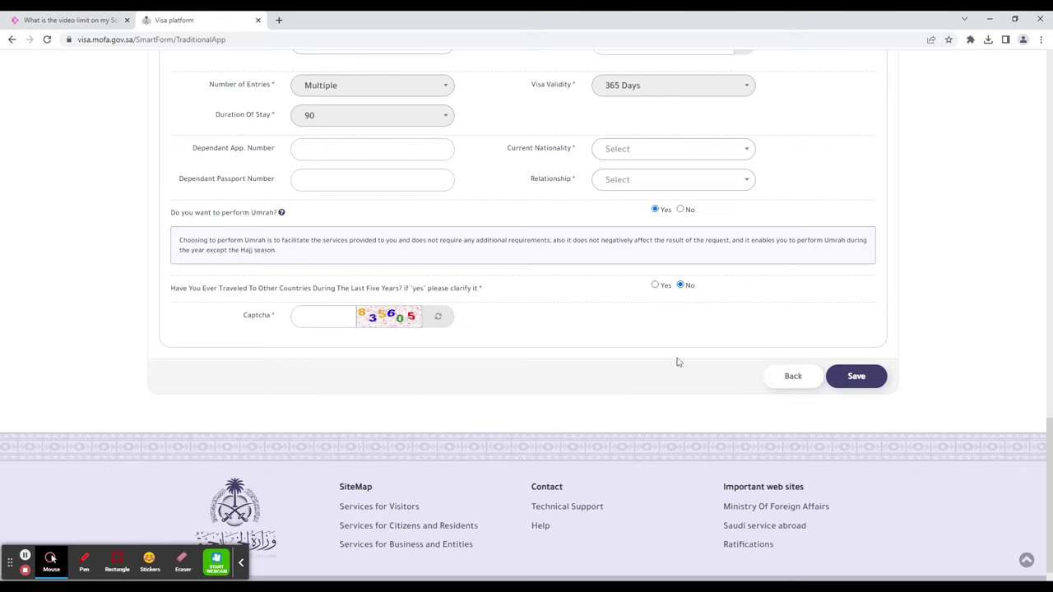
Review the application from the visa information down to the captcha, and try to save it
scroll(622, 397, up, 1)
scroll(623, 398, up, 6)
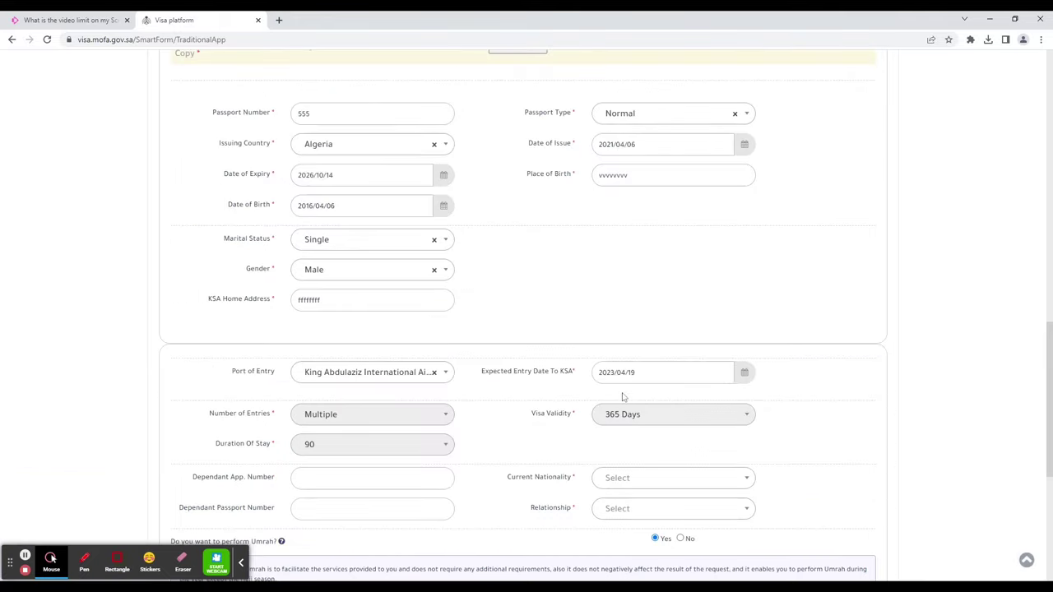
scroll(623, 397, up, 7)
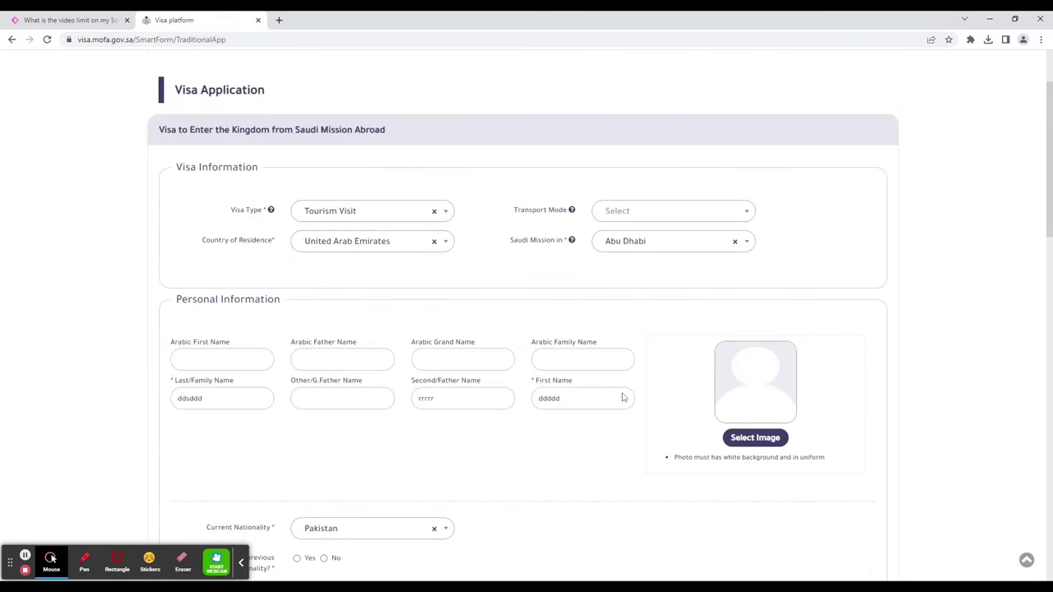
scroll(623, 398, down, 2)
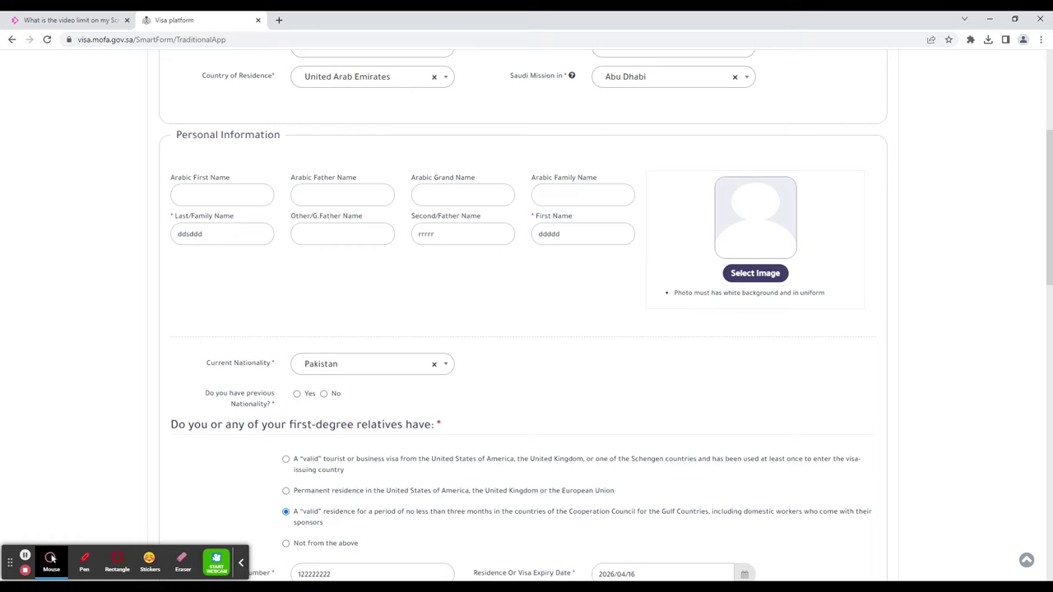
scroll(622, 397, down, 10)
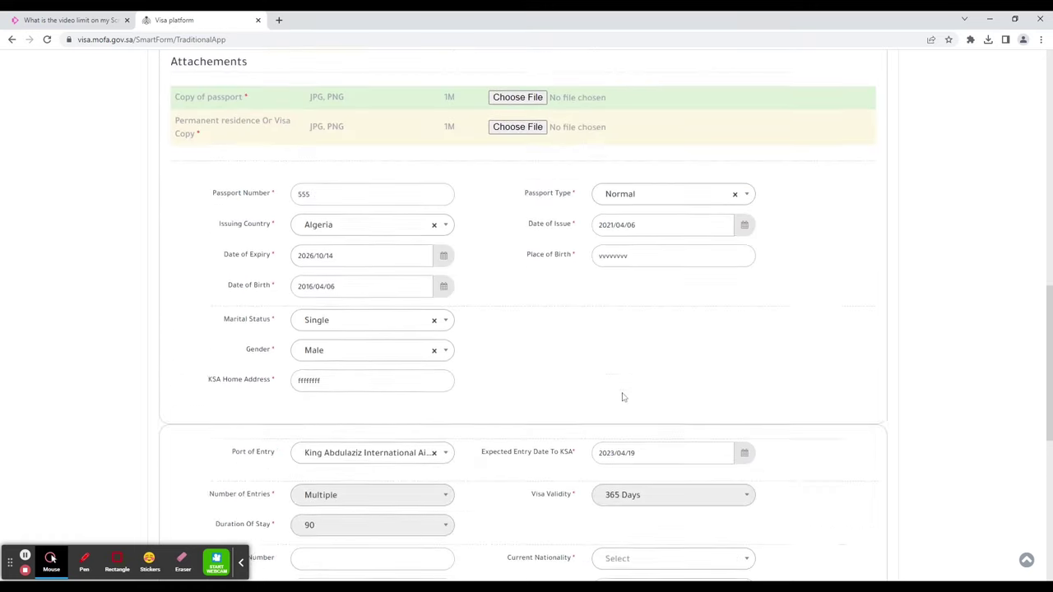
scroll(622, 397, down, 2)
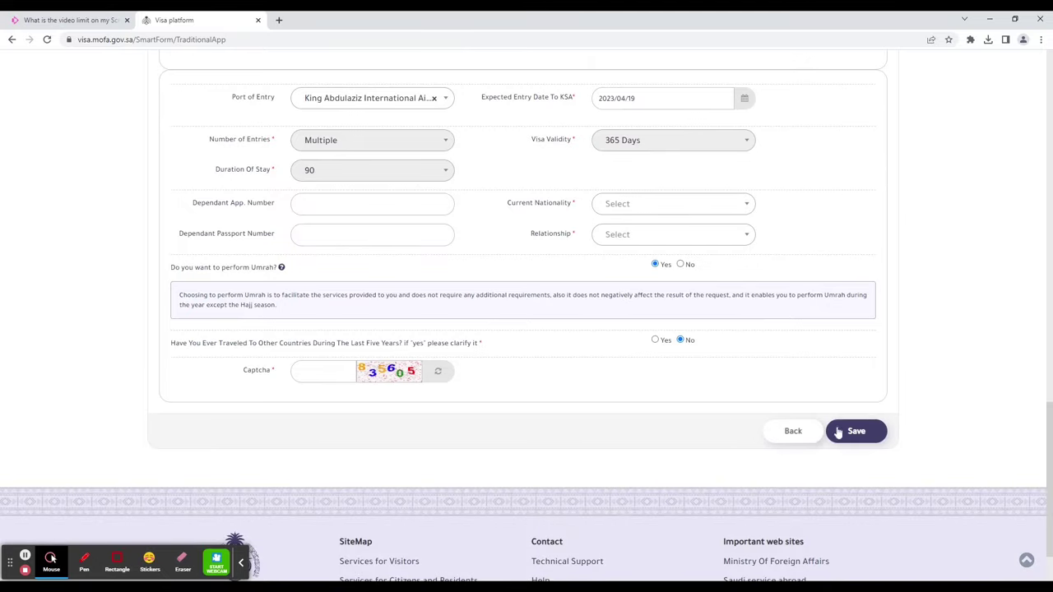
click(855, 431)
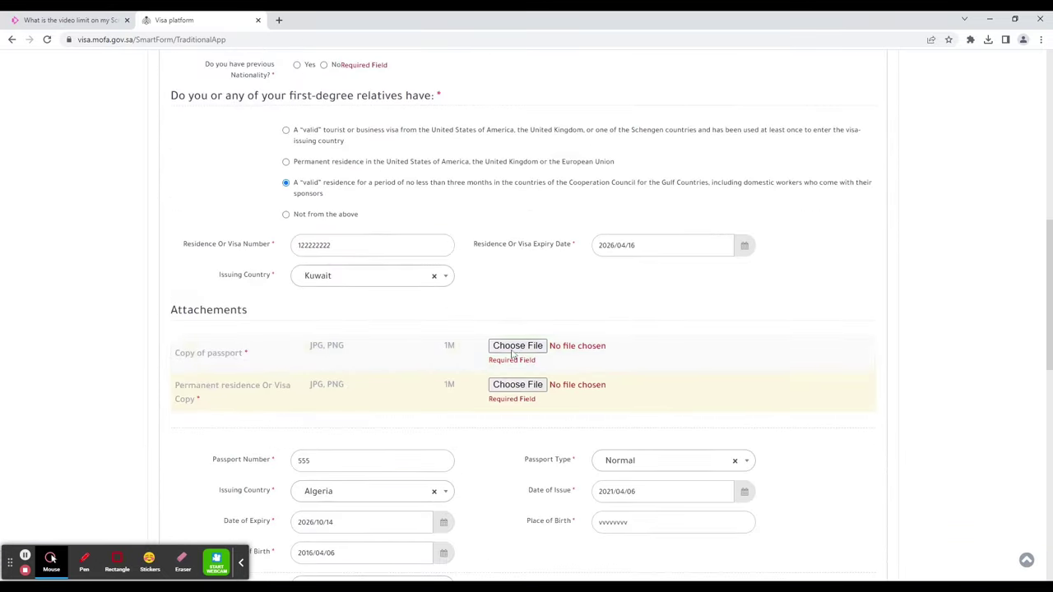
Examine the whole form for mandatory fields and attachments that still need to be completed
scroll(587, 430, down, 8)
scroll(803, 485, down, 2)
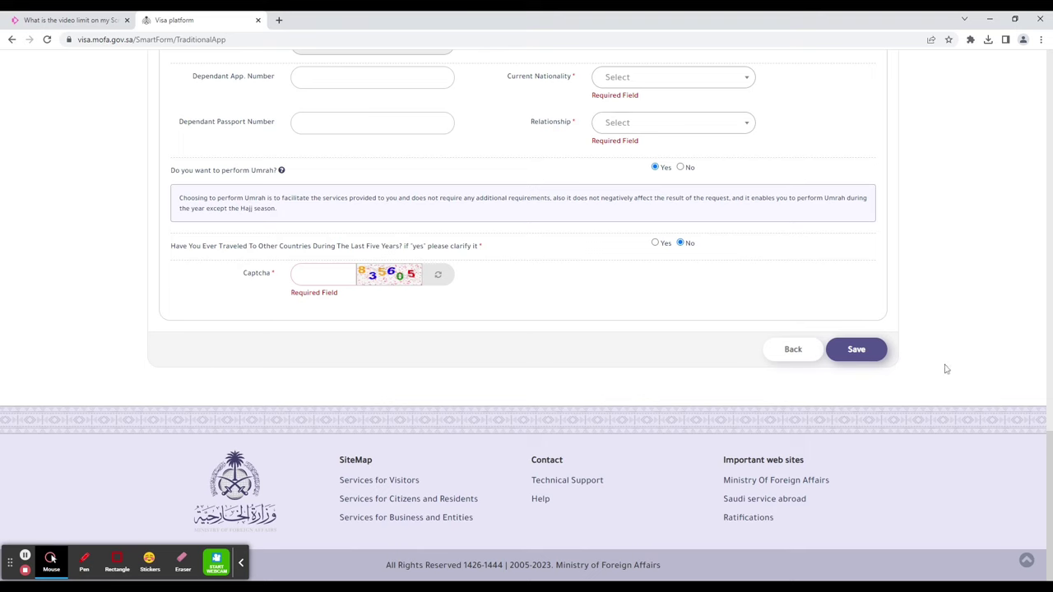
scroll(942, 375, up, 1)
scroll(419, 364, up, 15)
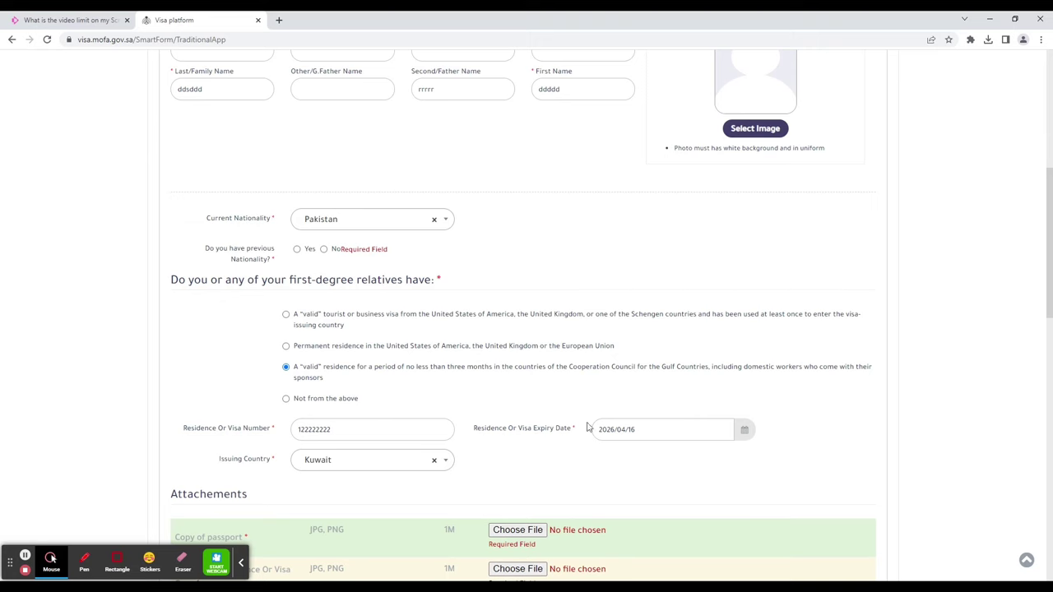
scroll(580, 458, down, 4)
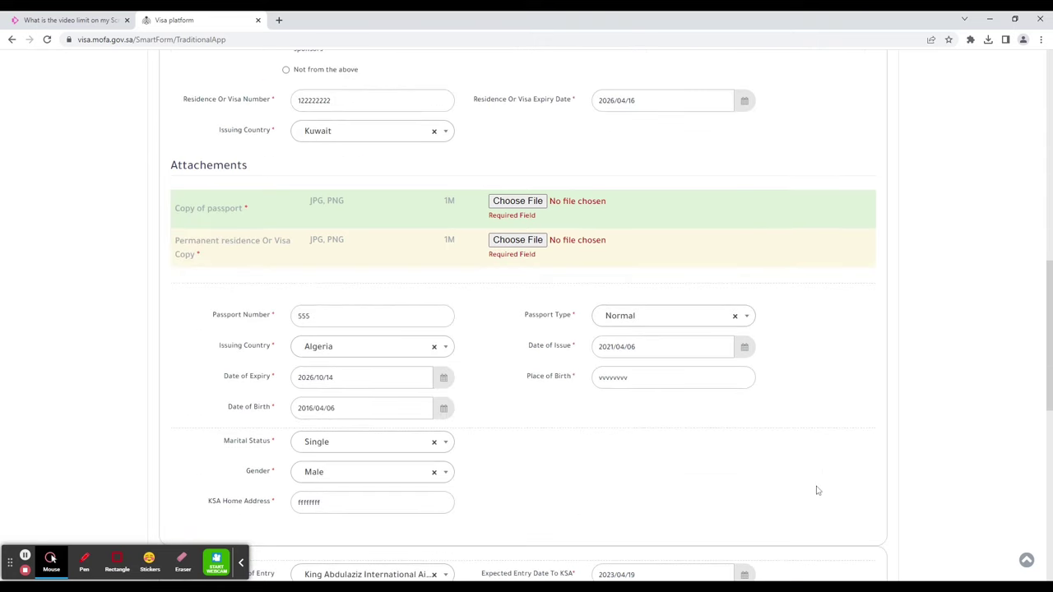
scroll(815, 489, down, 2)
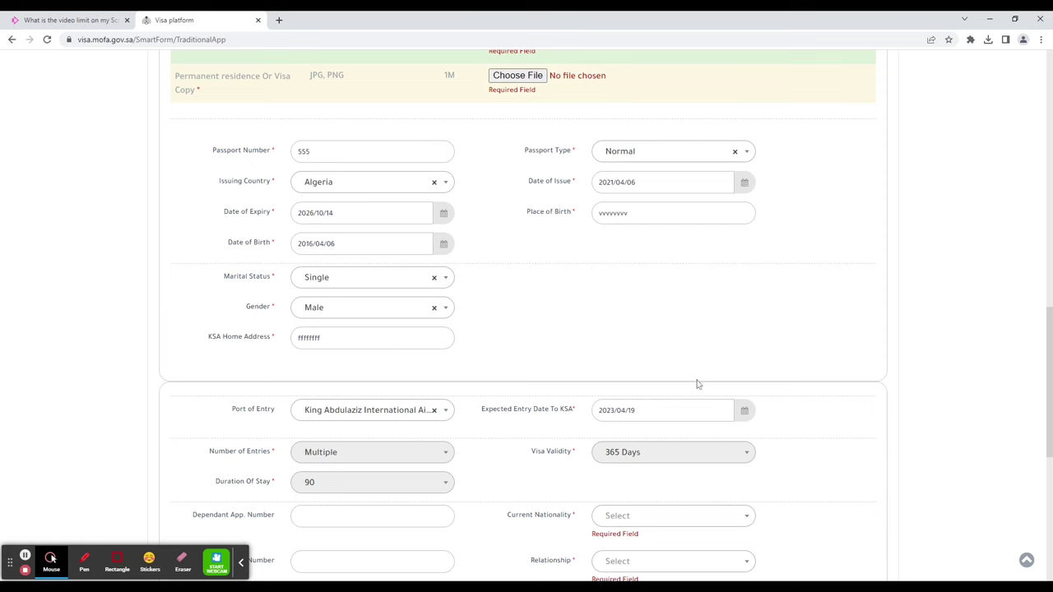
scroll(765, 378, down, 1)
scroll(765, 378, down, 3)
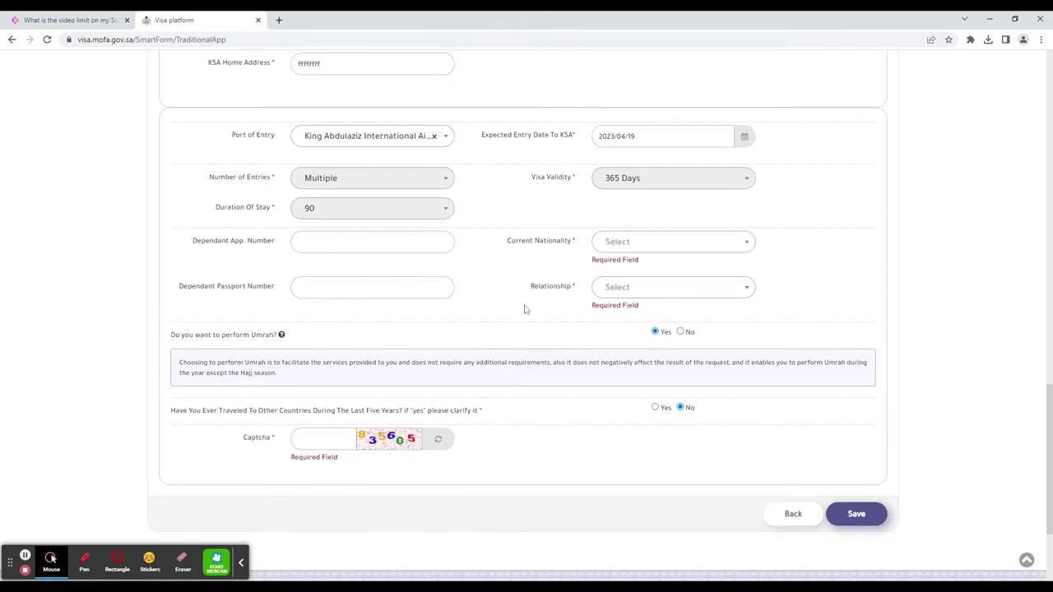
scroll(525, 310, up, 1)
scroll(525, 309, down, 2)
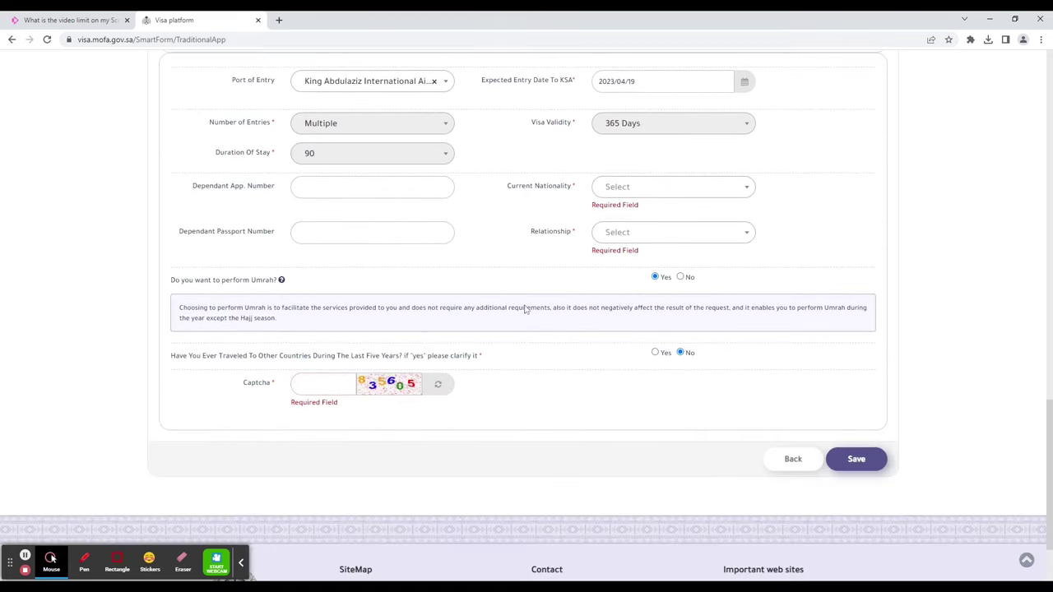